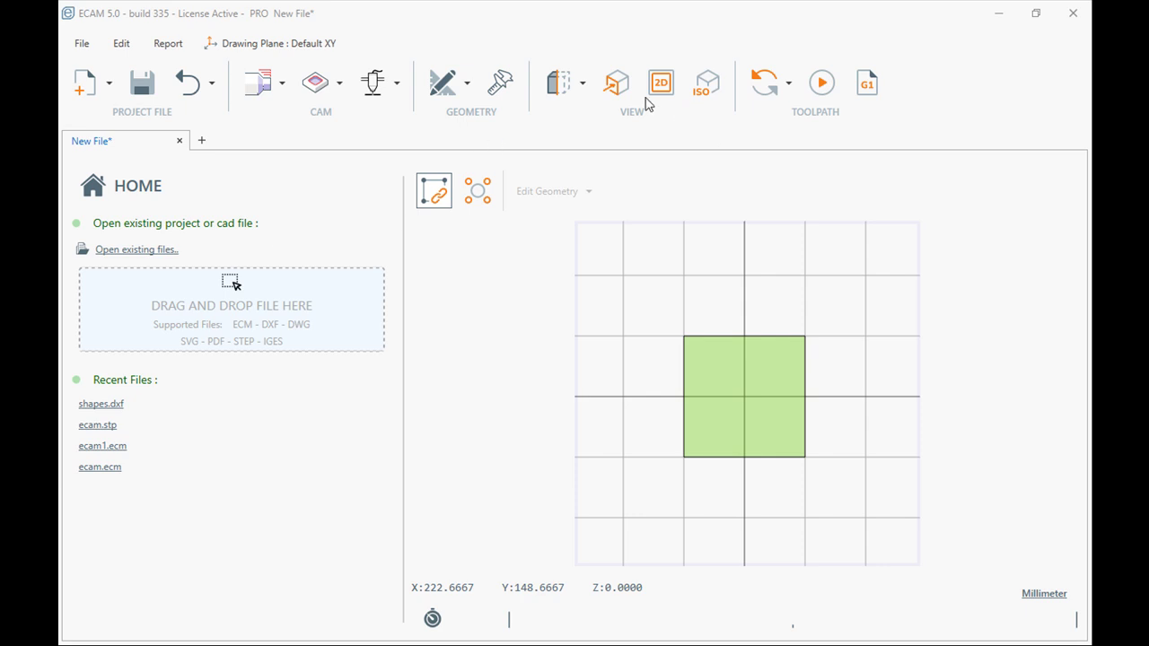
pyautogui.click(466, 84)
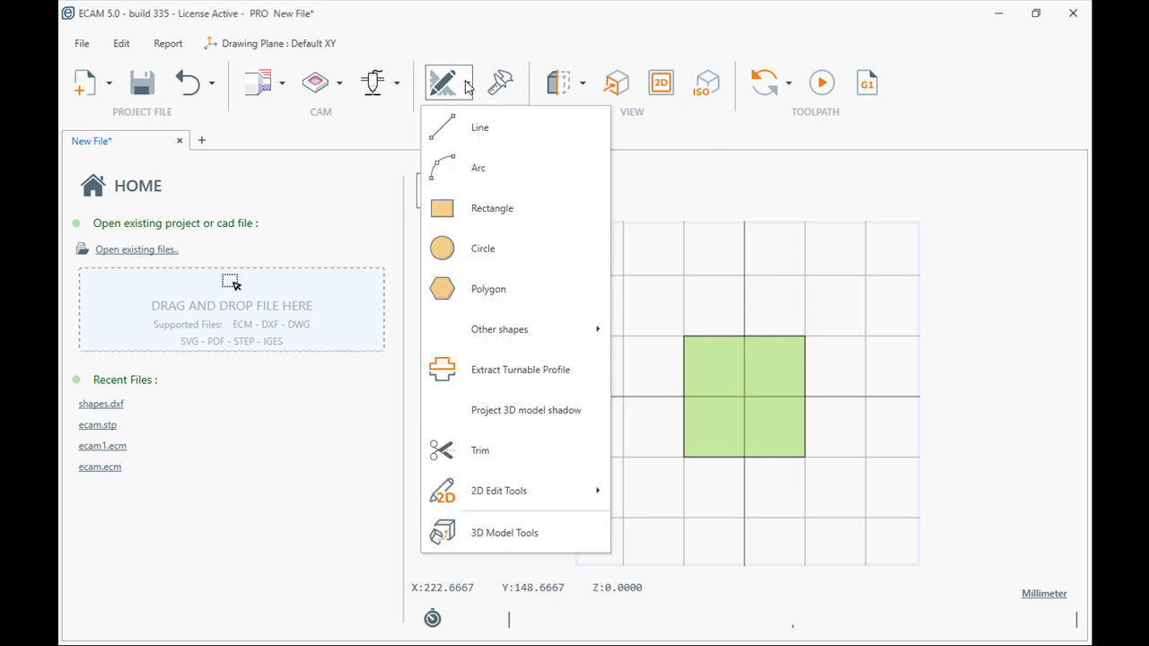
pyautogui.click(466, 84)
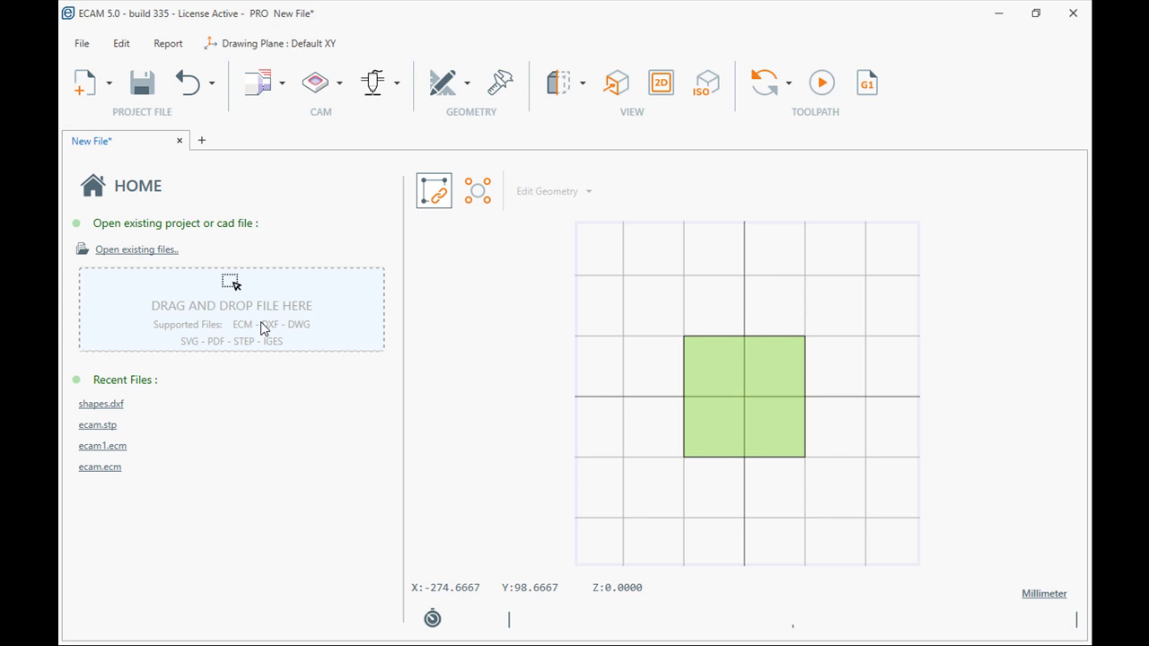
# - Open the shapes CAD file and accept its imported geometry without modifying it
pyautogui.click(139, 254)
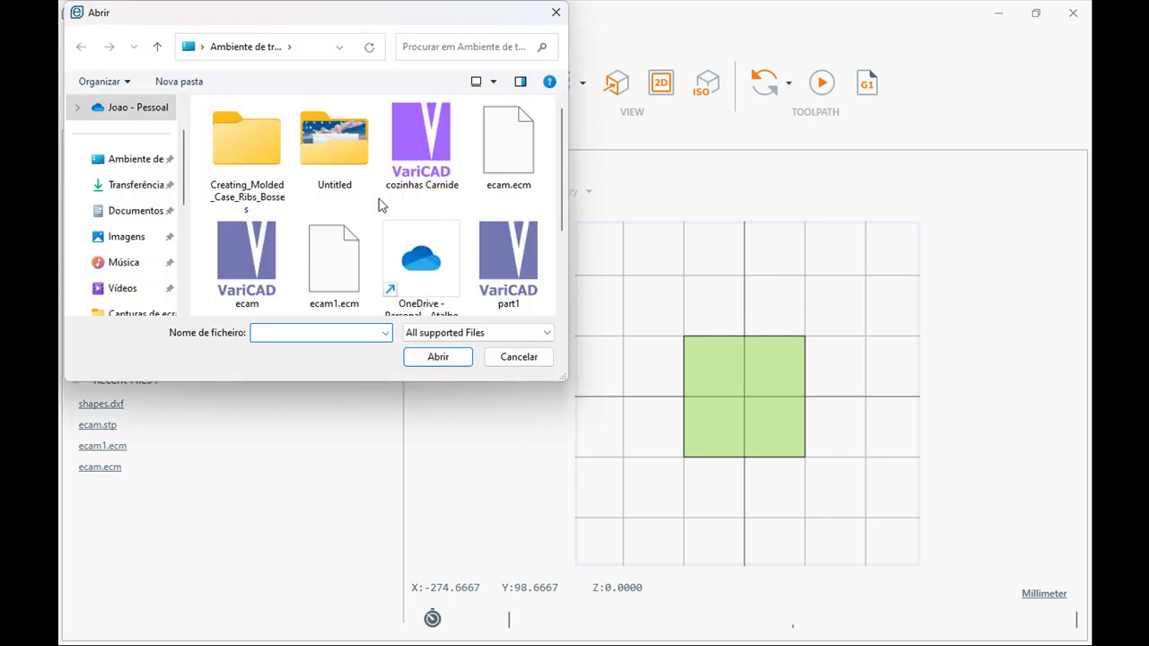
pyautogui.scroll(-1, 379, 204)
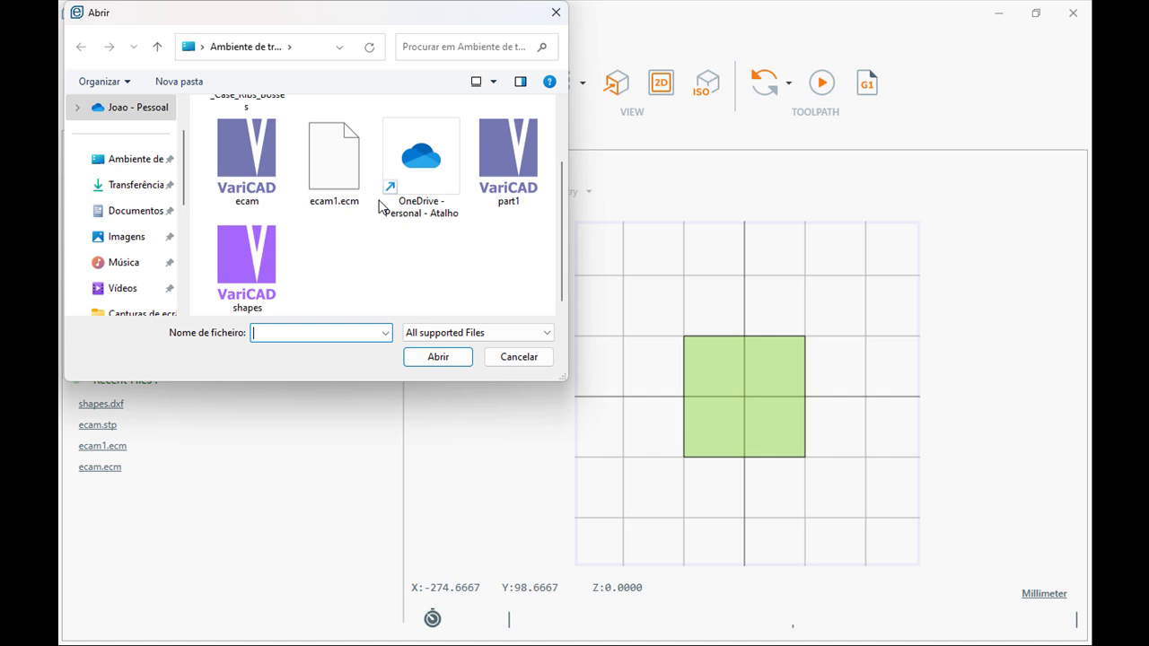
pyautogui.click(252, 249)
pyautogui.click(443, 364)
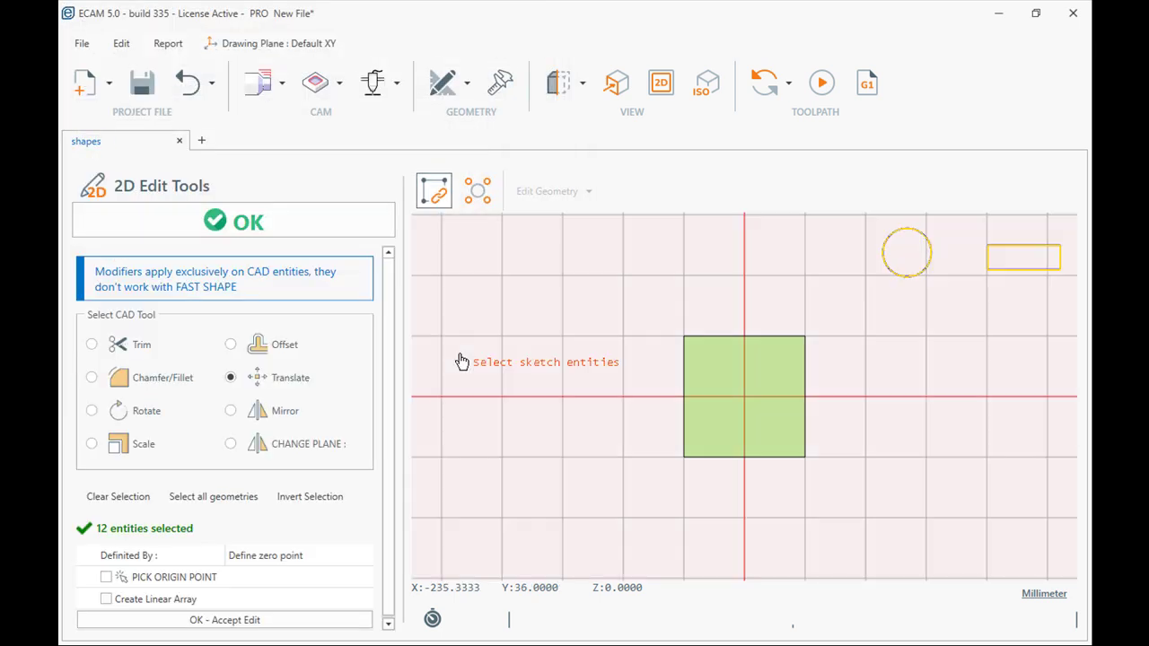
pyautogui.moveTo(882, 382); pyautogui.dragTo(674, 508, button='middle')
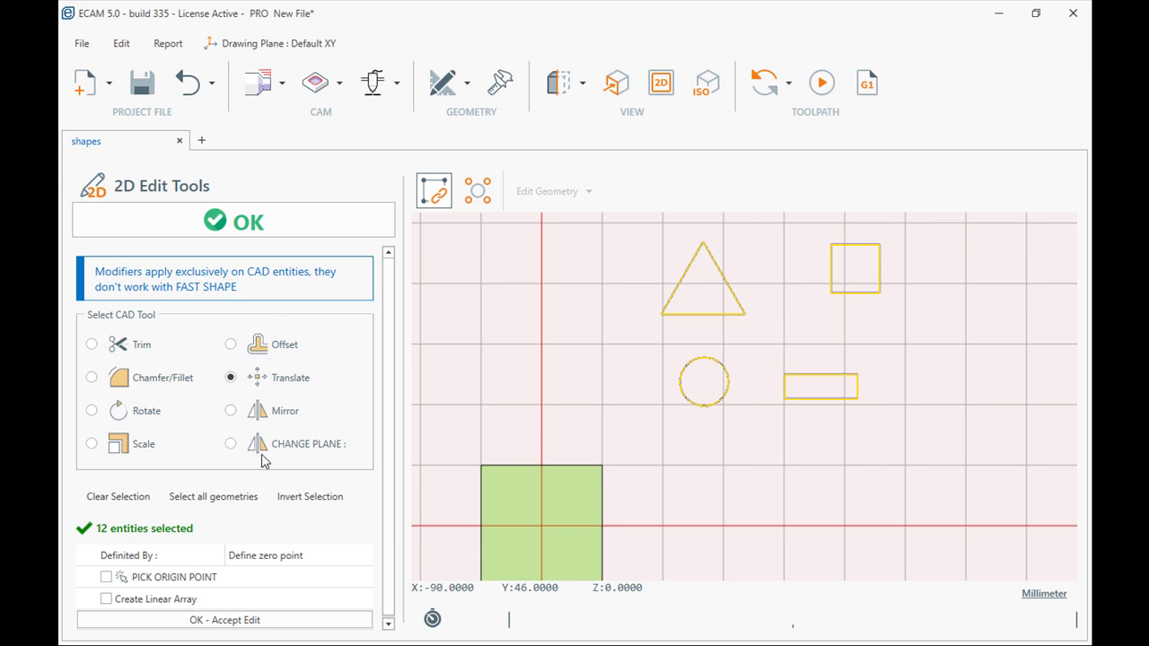
pyautogui.click(256, 221)
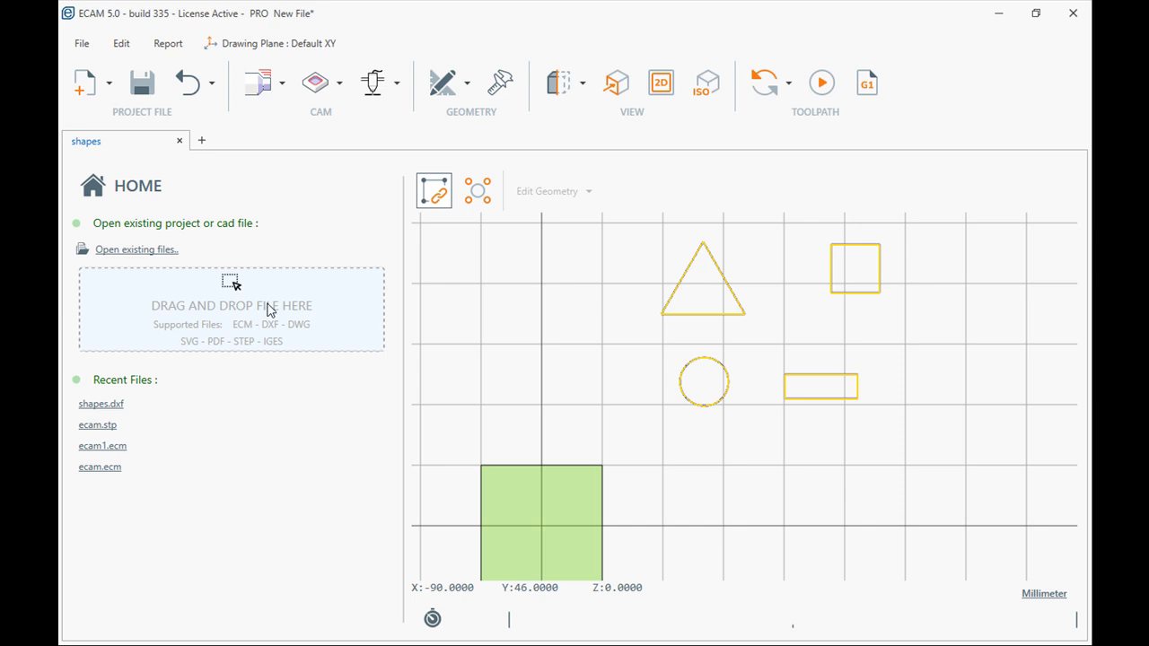
# - Create a new Cutting Machine setup with the description Nesting, using the GENERIC Cutting Machine mm
pyautogui.scroll(-1, 559, 359)
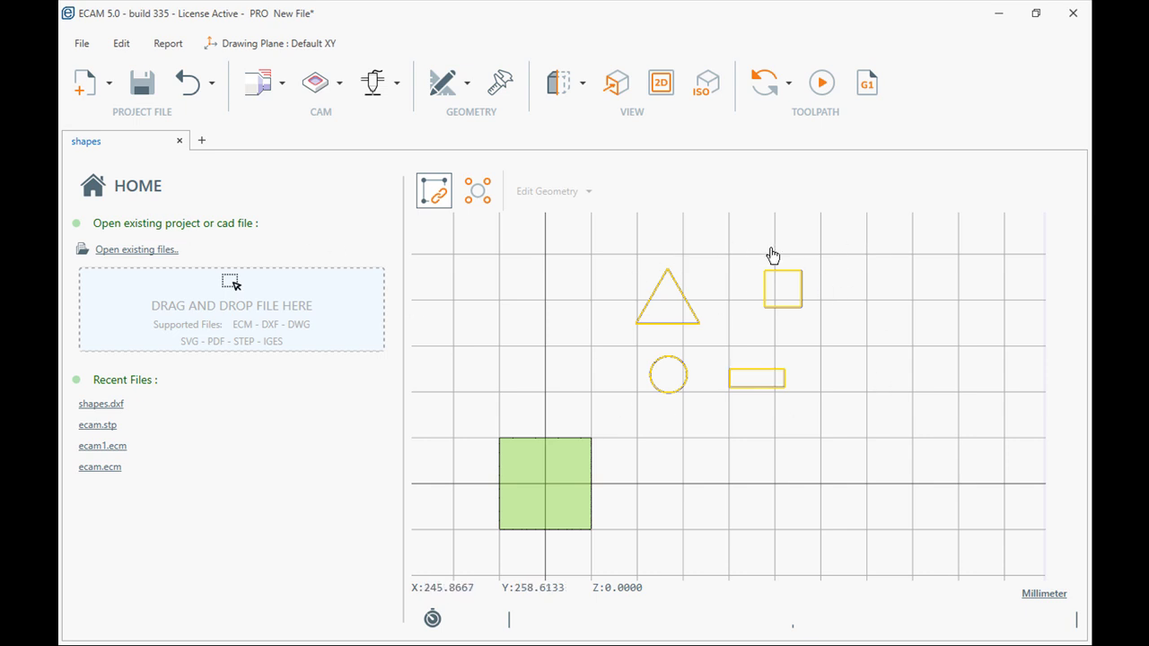
pyautogui.moveTo(680, 475); pyautogui.dragTo(754, 455, button='middle')
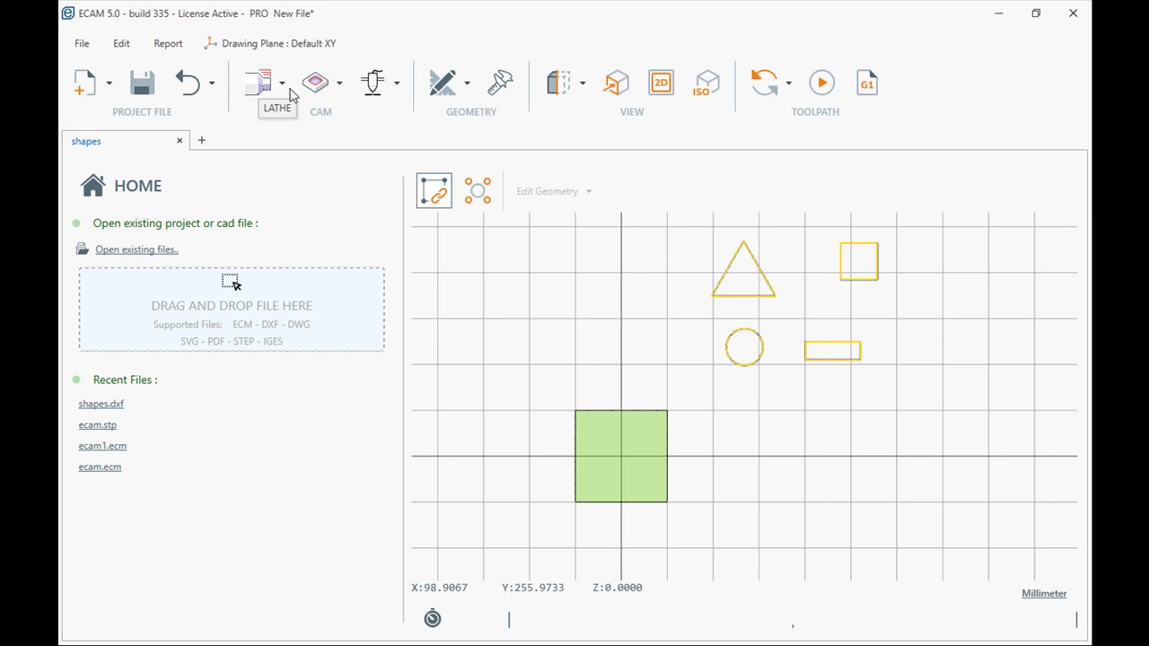
pyautogui.click(398, 87)
pyautogui.click(399, 134)
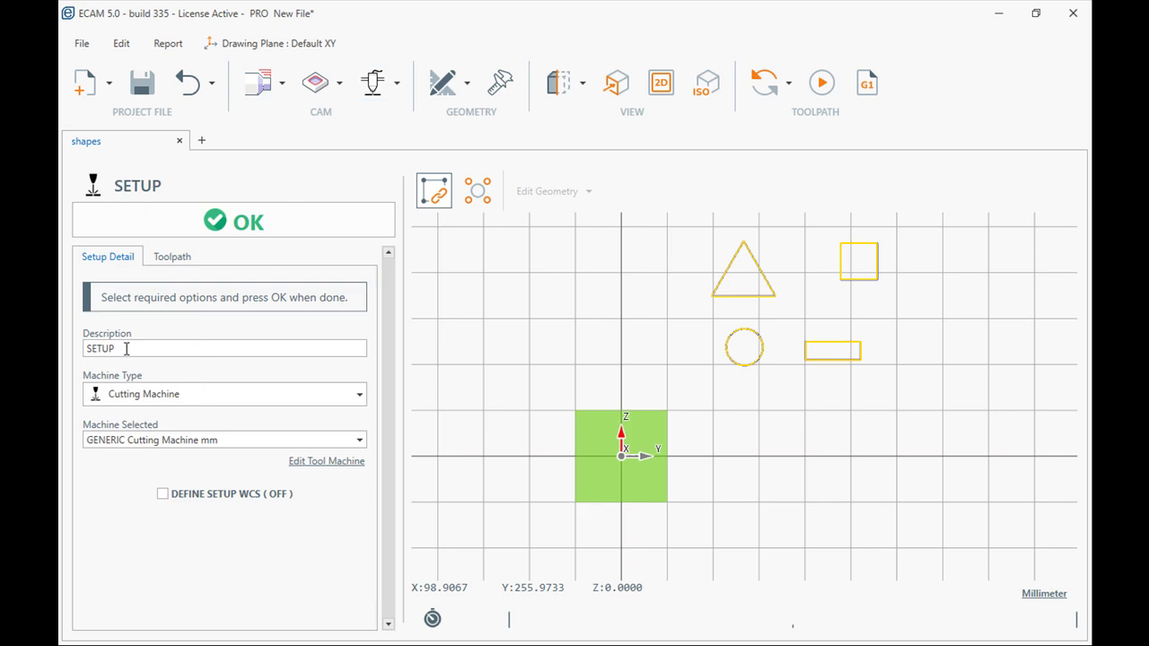
pyautogui.moveTo(128, 347); pyautogui.dragTo(63, 348)
pyautogui.write('Nesting')
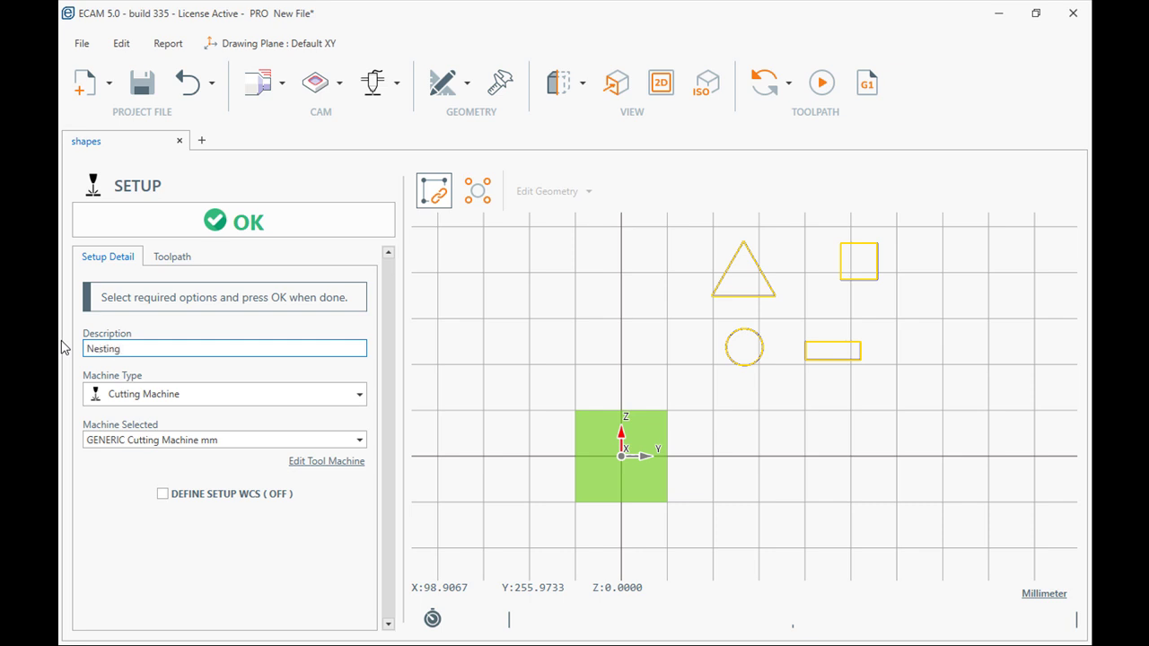
pyautogui.click(360, 396)
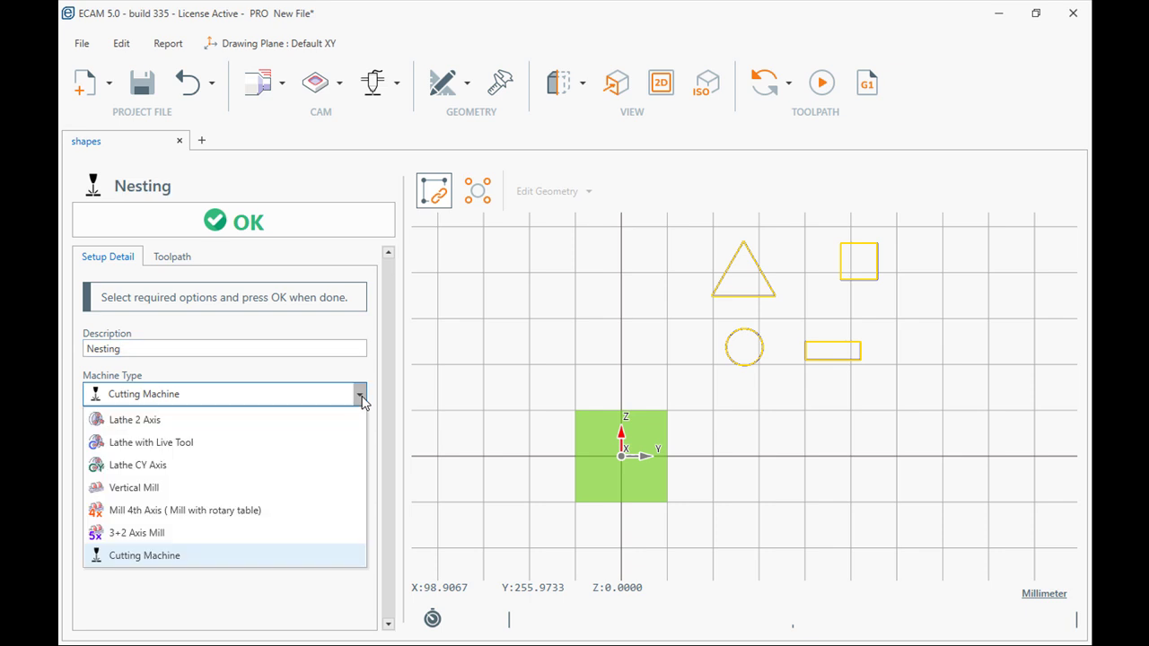
pyautogui.click(360, 396)
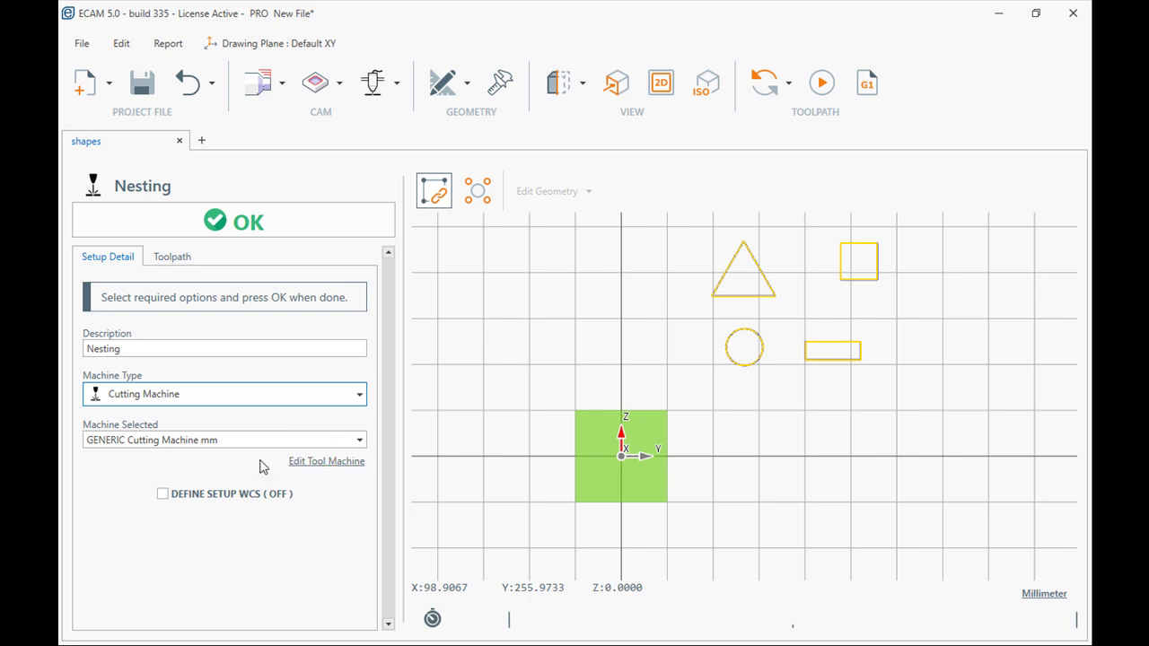
pyautogui.click(234, 223)
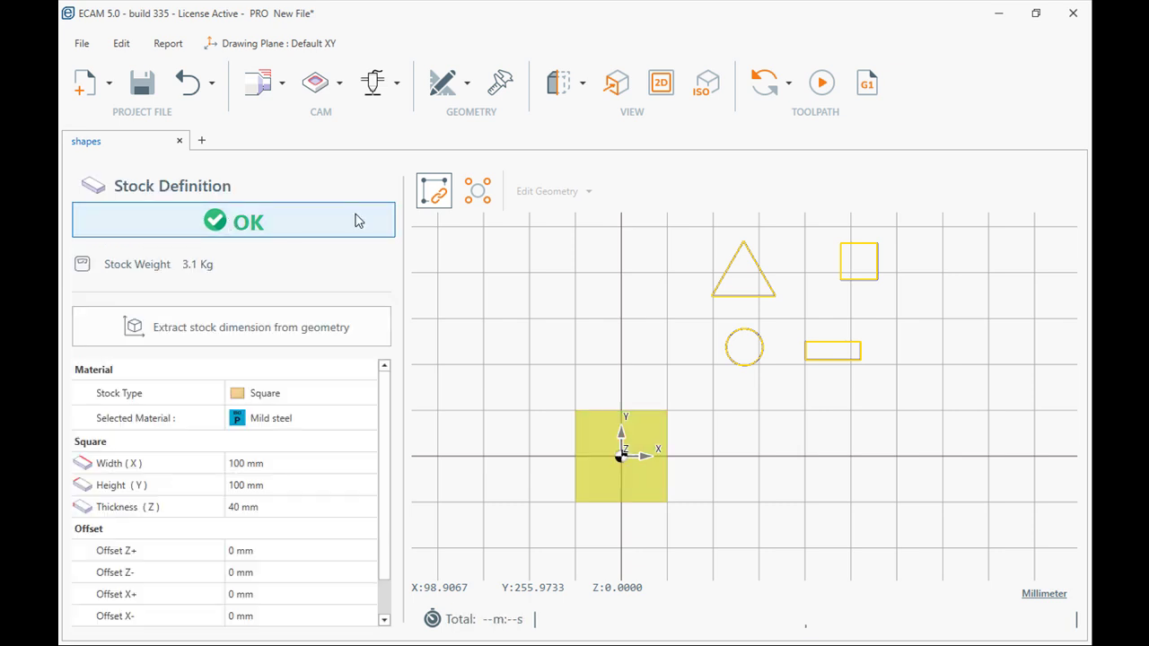
# - Review the available stock types and materials, keeping a Square stock in Mild steel
pyautogui.moveTo(403, 296); pyautogui.dragTo(330, 296)
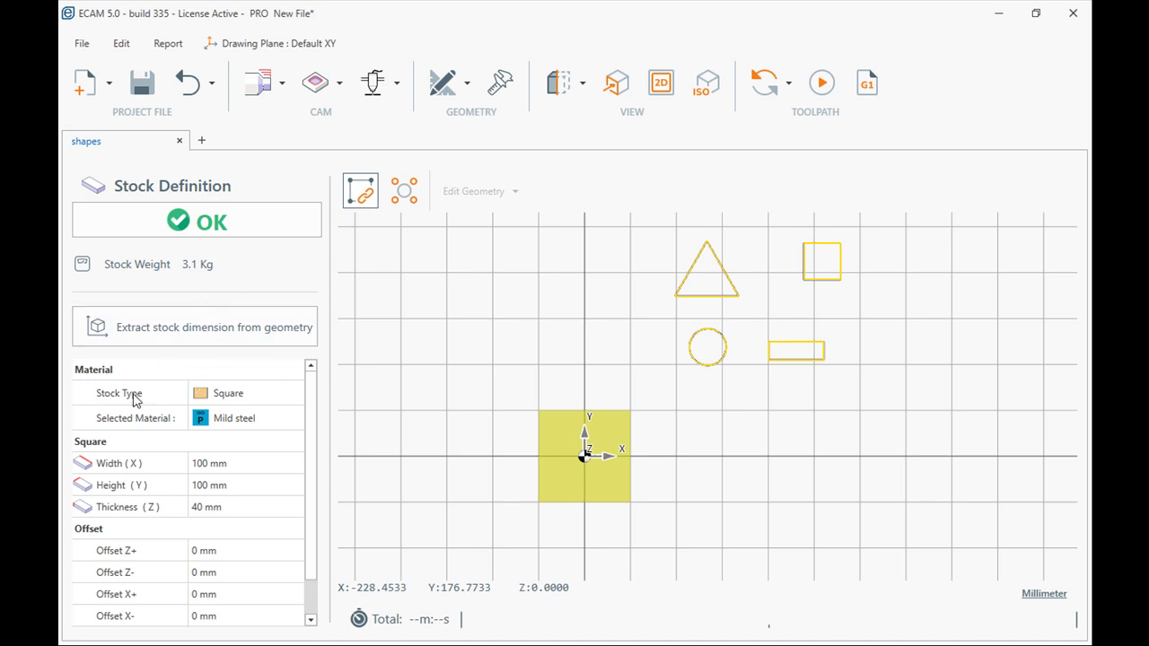
pyautogui.click(269, 394)
pyautogui.click(302, 394)
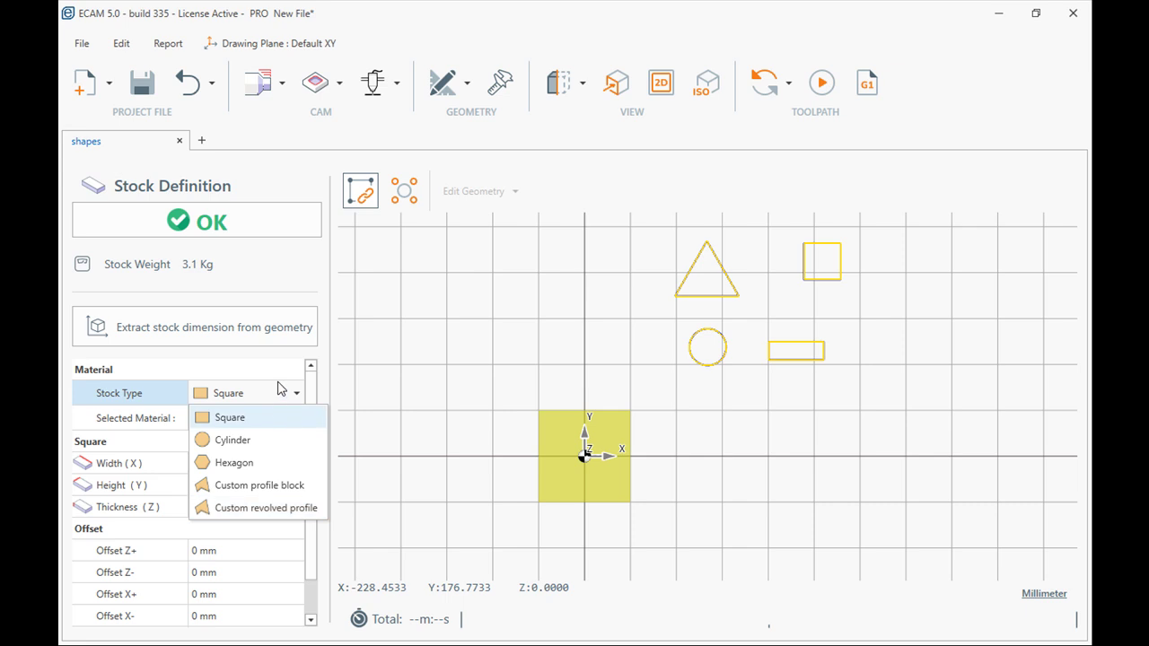
pyautogui.click(289, 270)
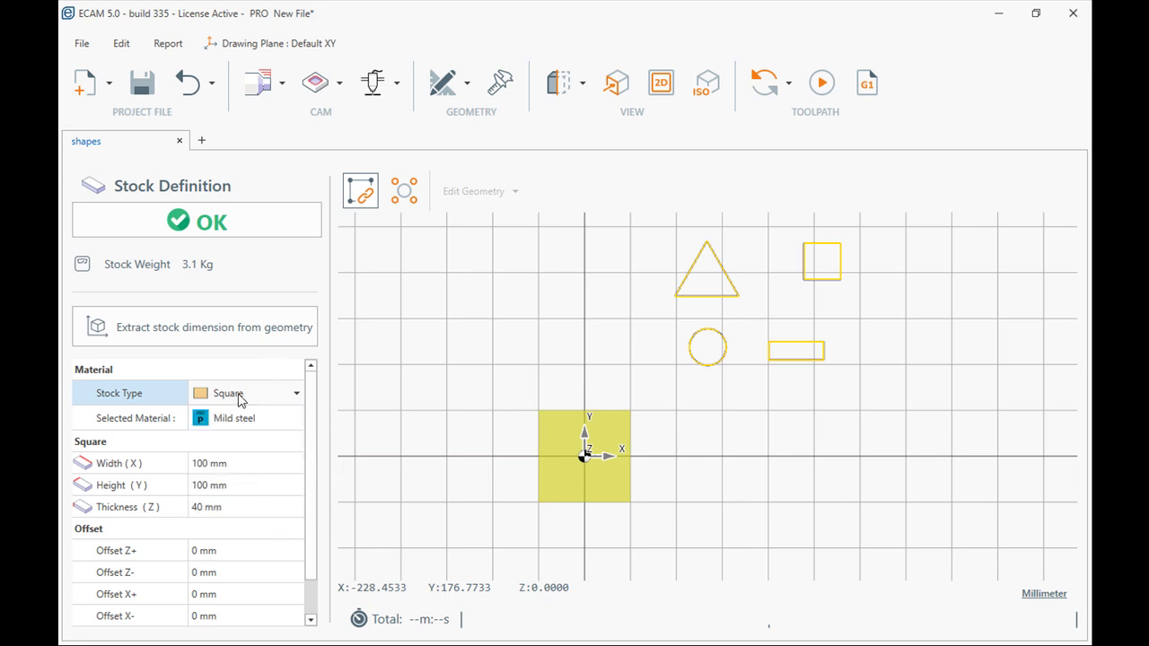
pyautogui.click(284, 422)
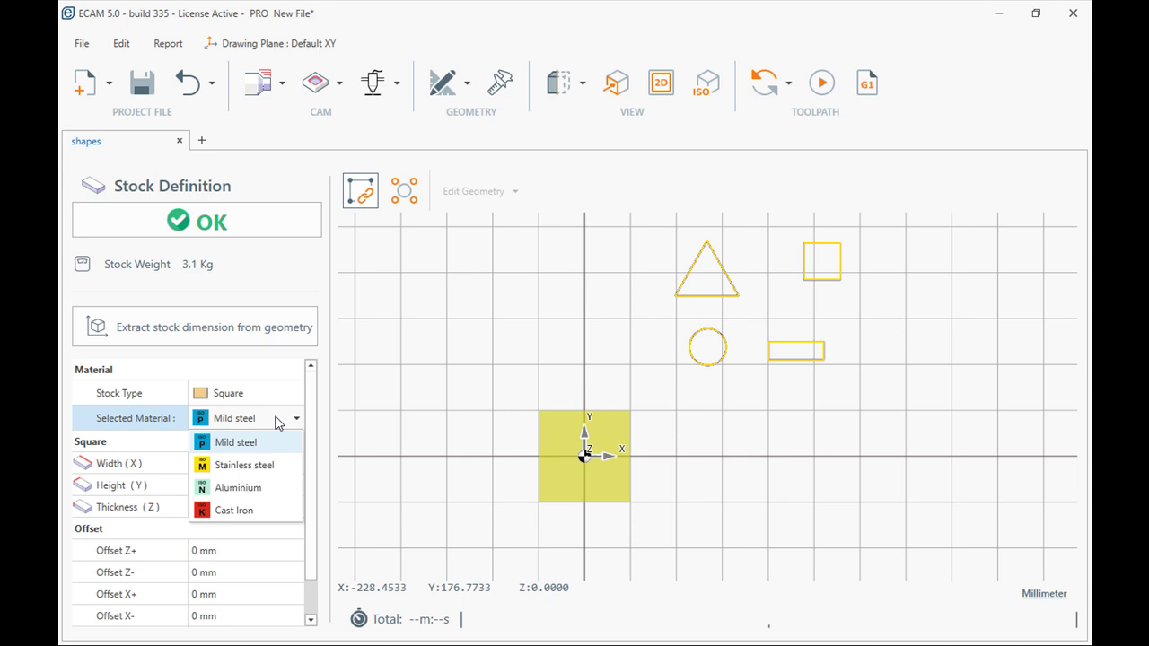
pyautogui.click(275, 424)
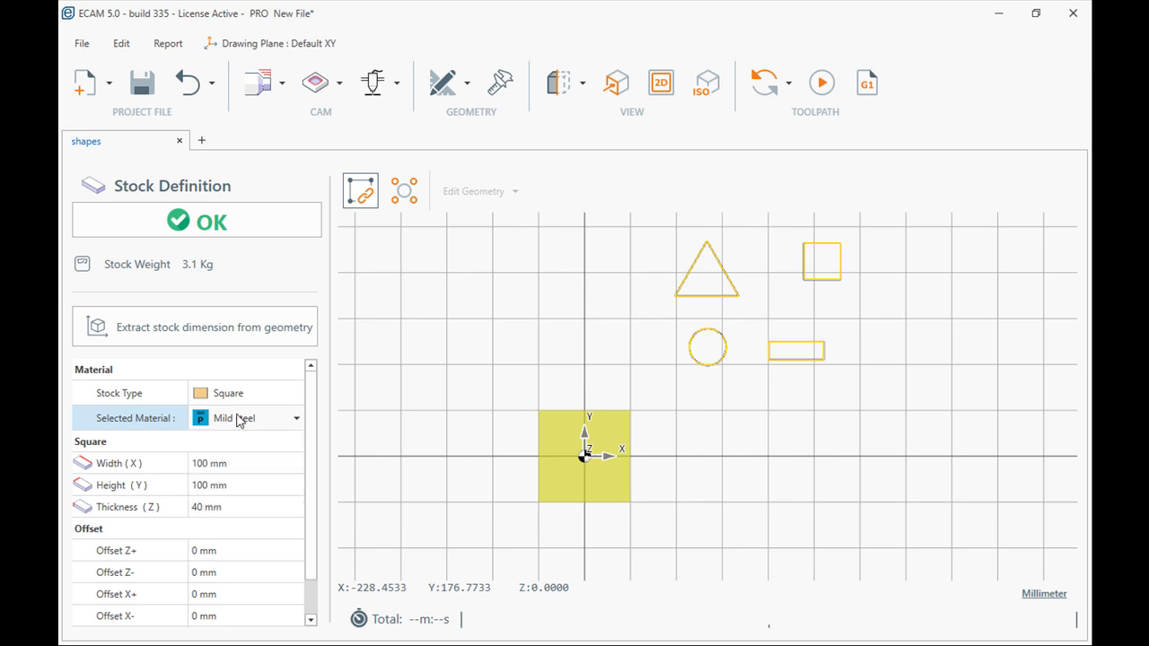
# - Set the square stock's width to 250 mm, height to 250 mm and thickness to 3 mm
pyautogui.click(243, 462)
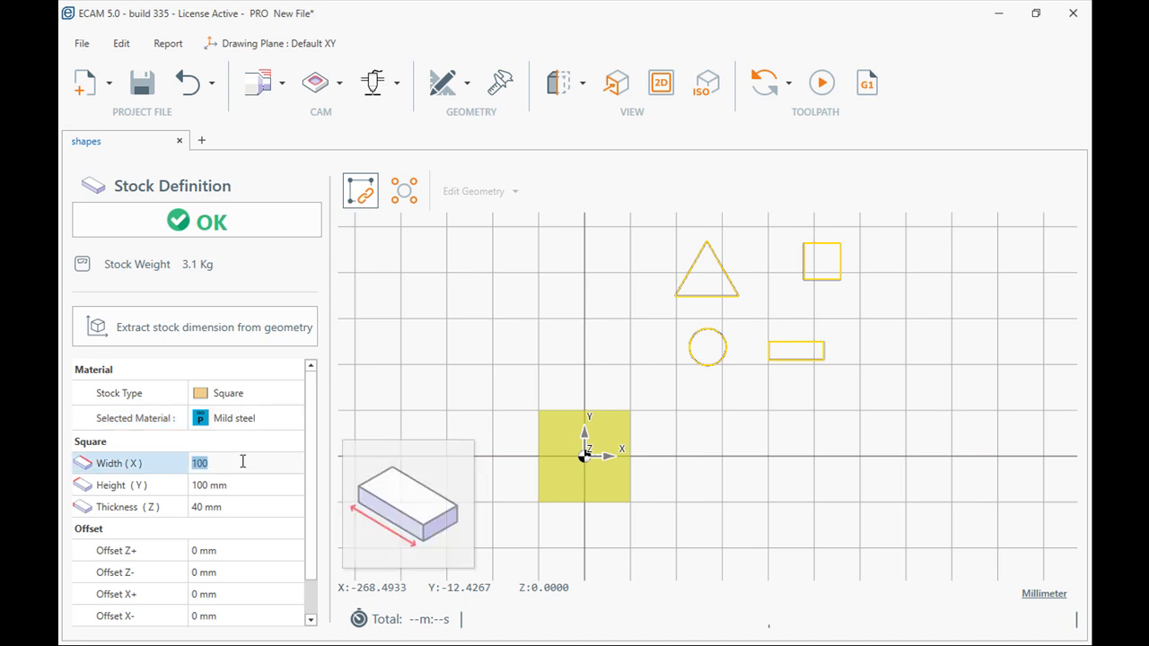
pyautogui.write('250')
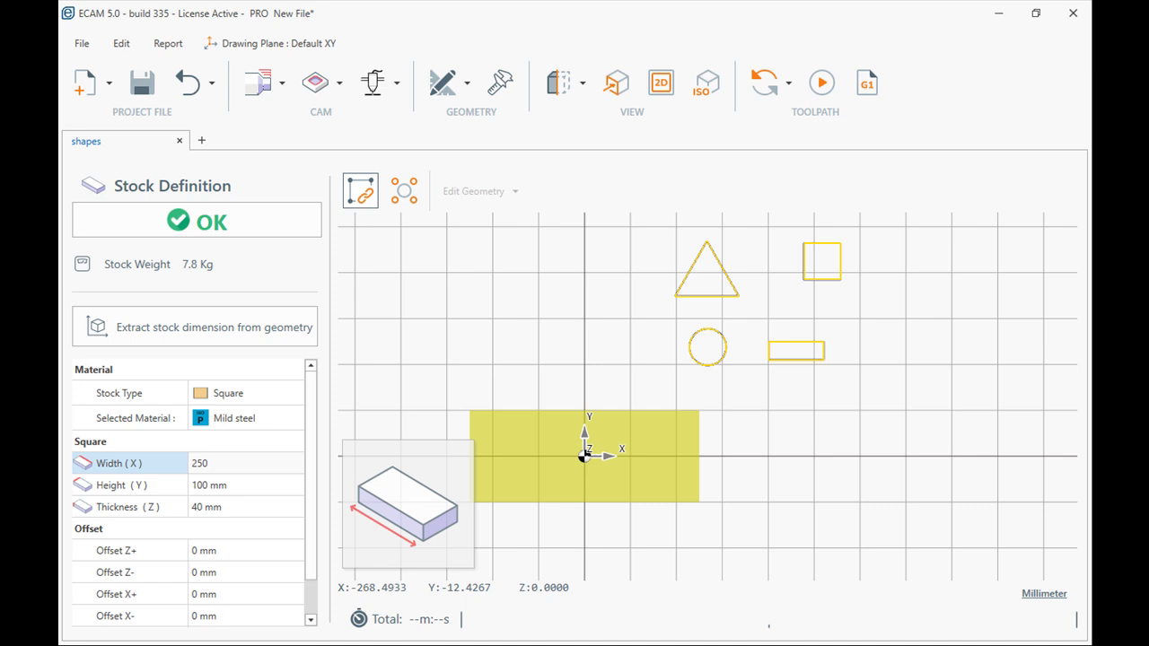
pyautogui.click(241, 485)
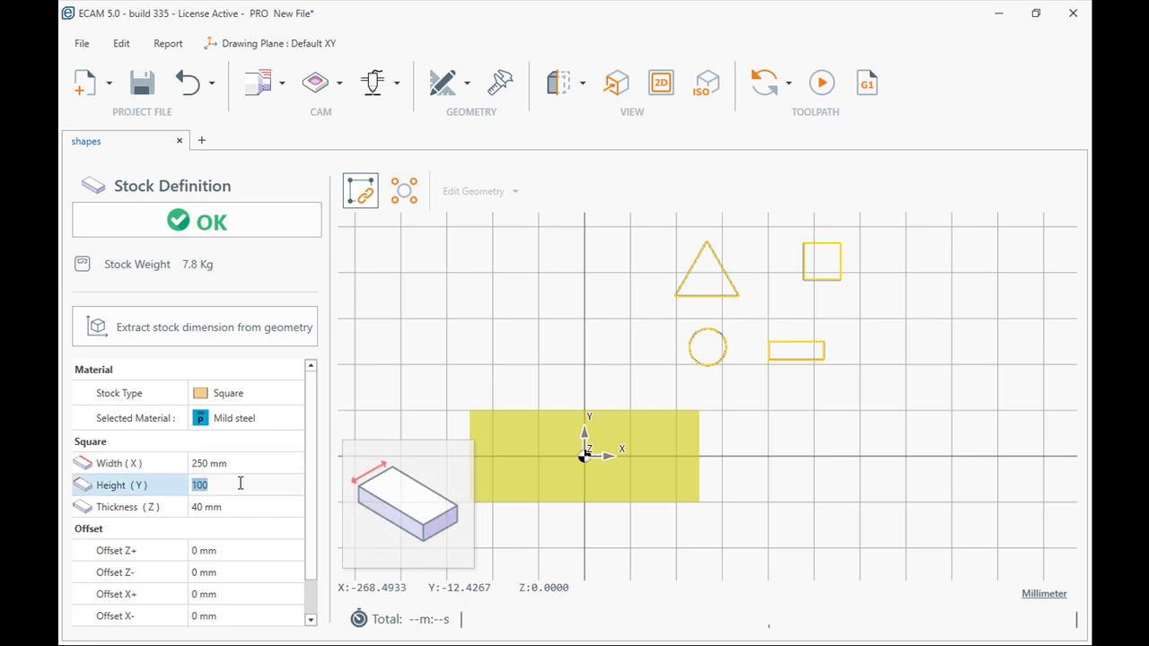
pyautogui.write('250')
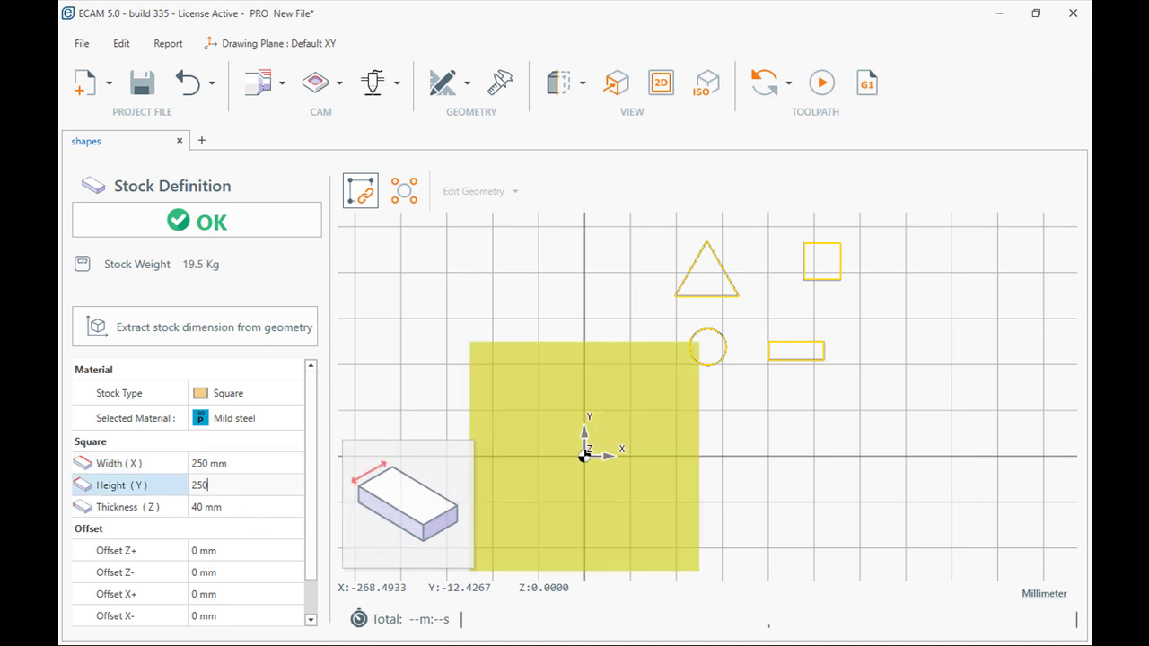
pyautogui.click(241, 507)
pyautogui.write('3')
pyautogui.click(258, 485)
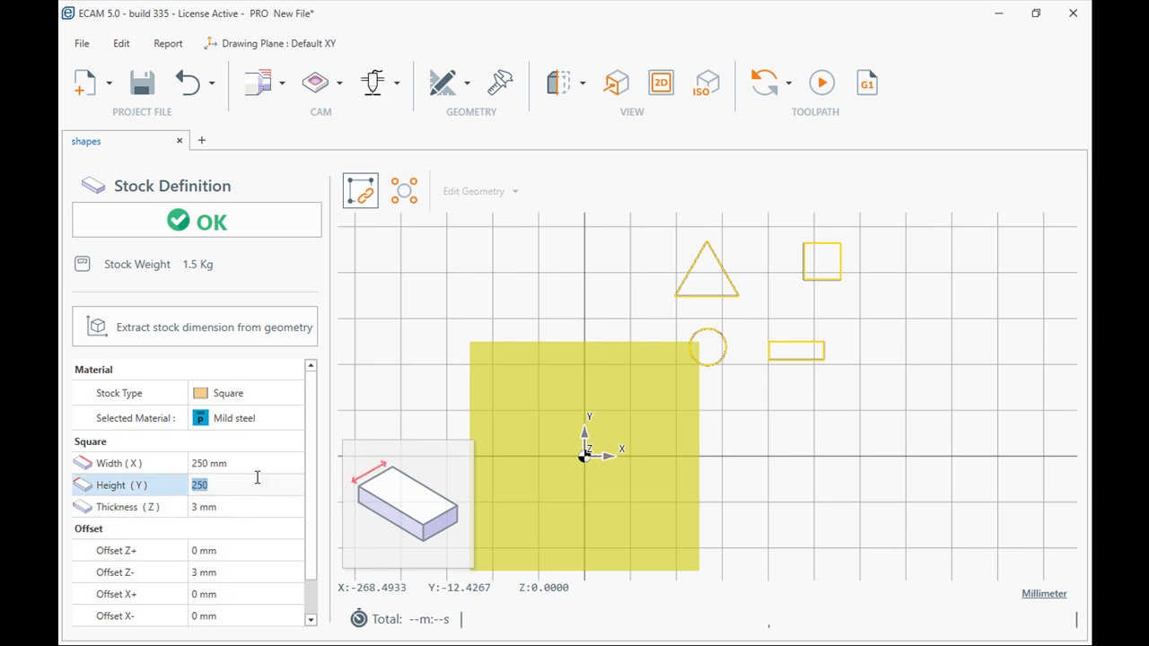
# - Set the stock's X+ and Y+ offsets to -125 mm each and accept the stock definition
pyautogui.scroll(-1, 783, 378)
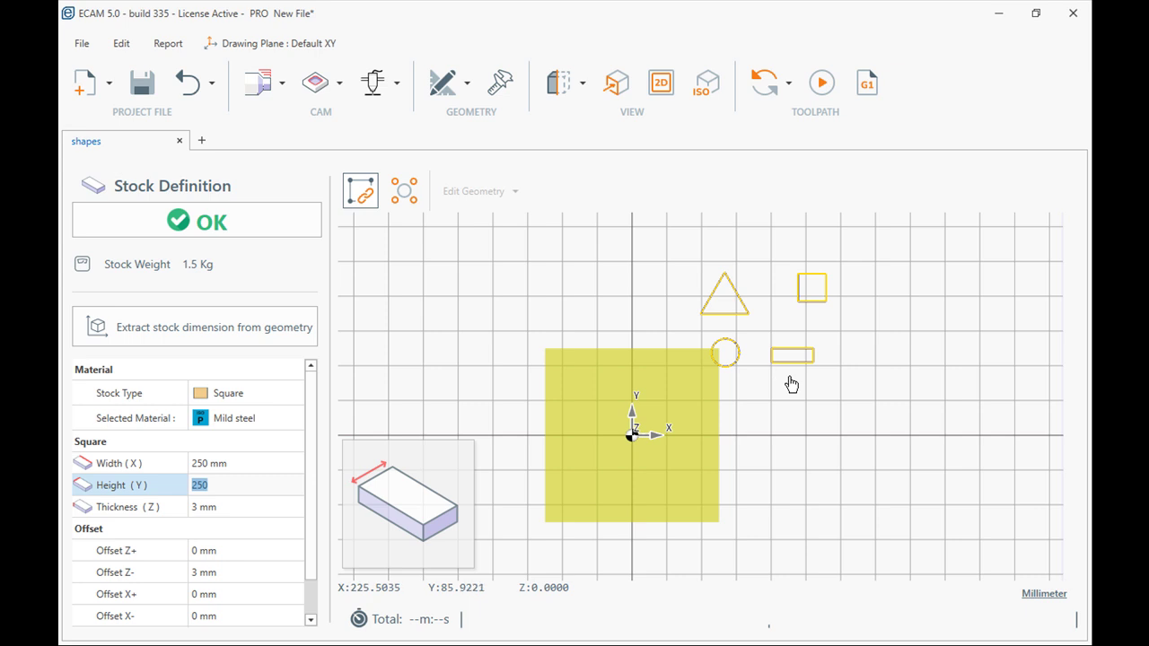
pyautogui.moveTo(795, 400); pyautogui.dragTo(773, 360, button='middle')
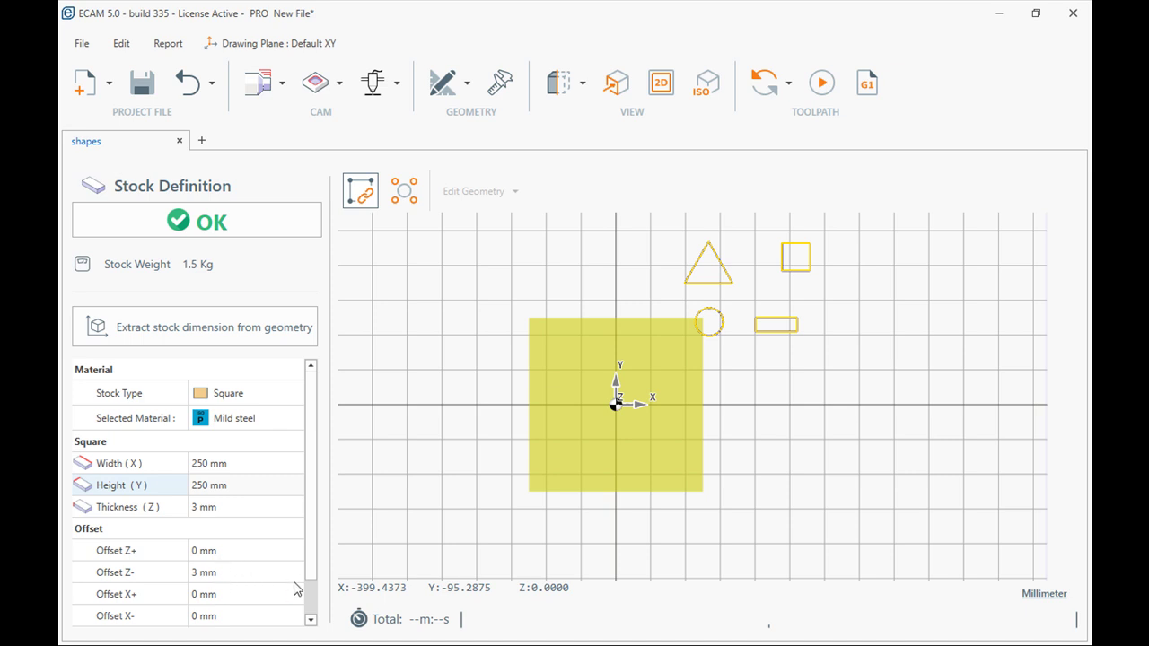
pyautogui.scroll(-1, 250, 552)
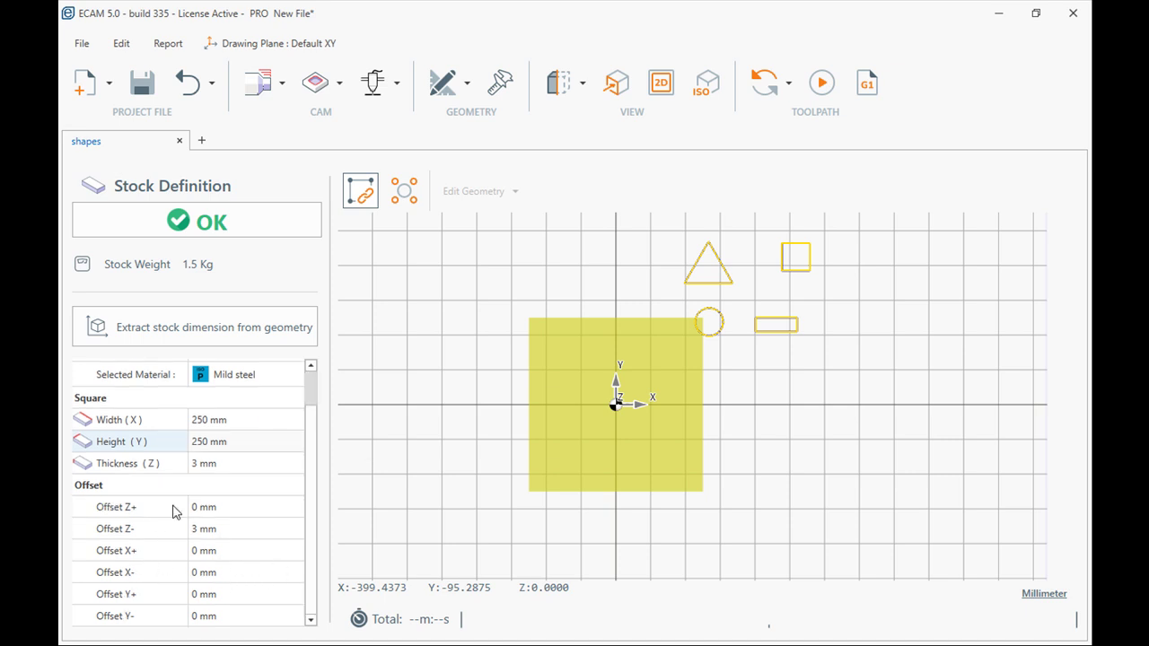
pyautogui.click(264, 551)
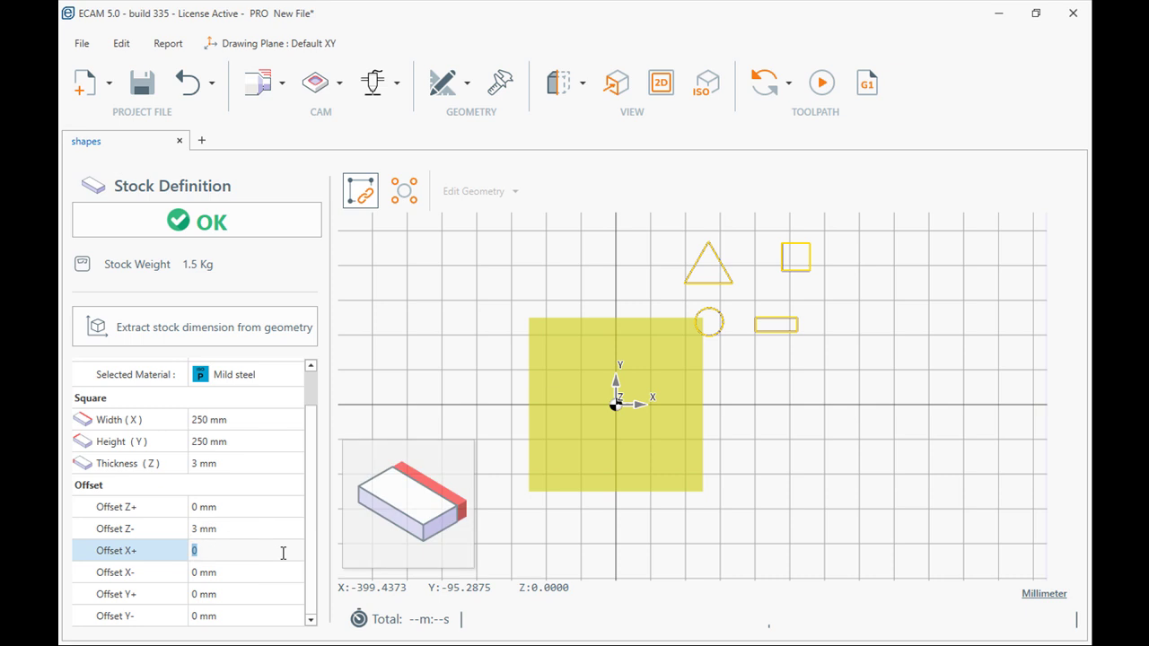
pyautogui.write('-125')
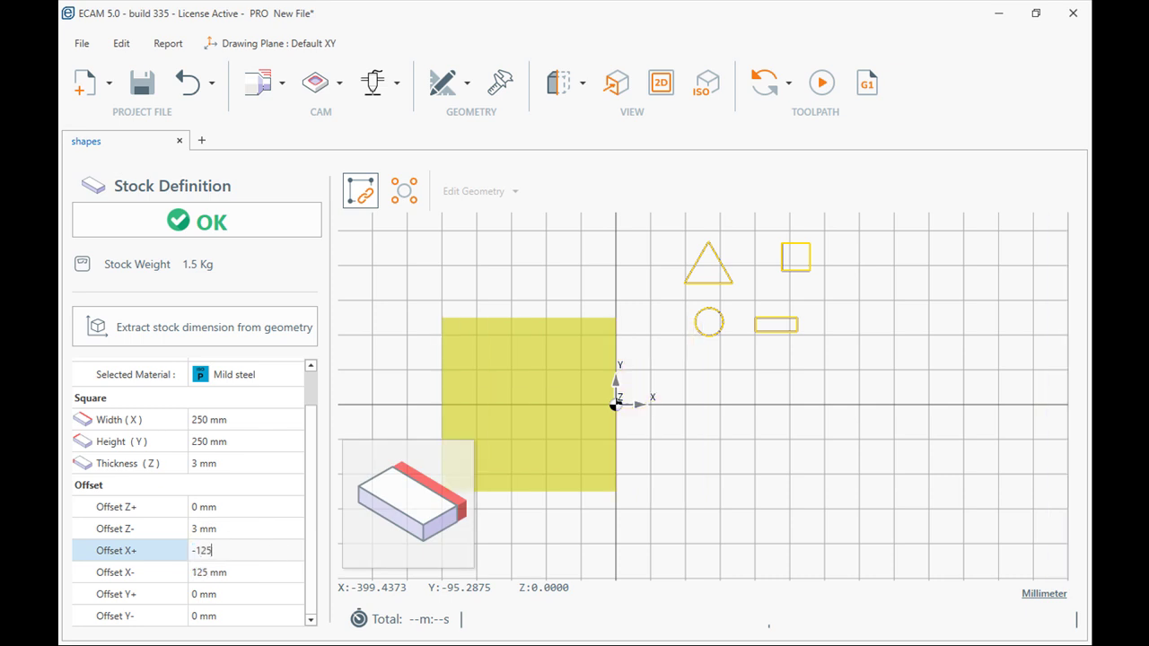
pyautogui.click(239, 594)
pyautogui.write('-125')
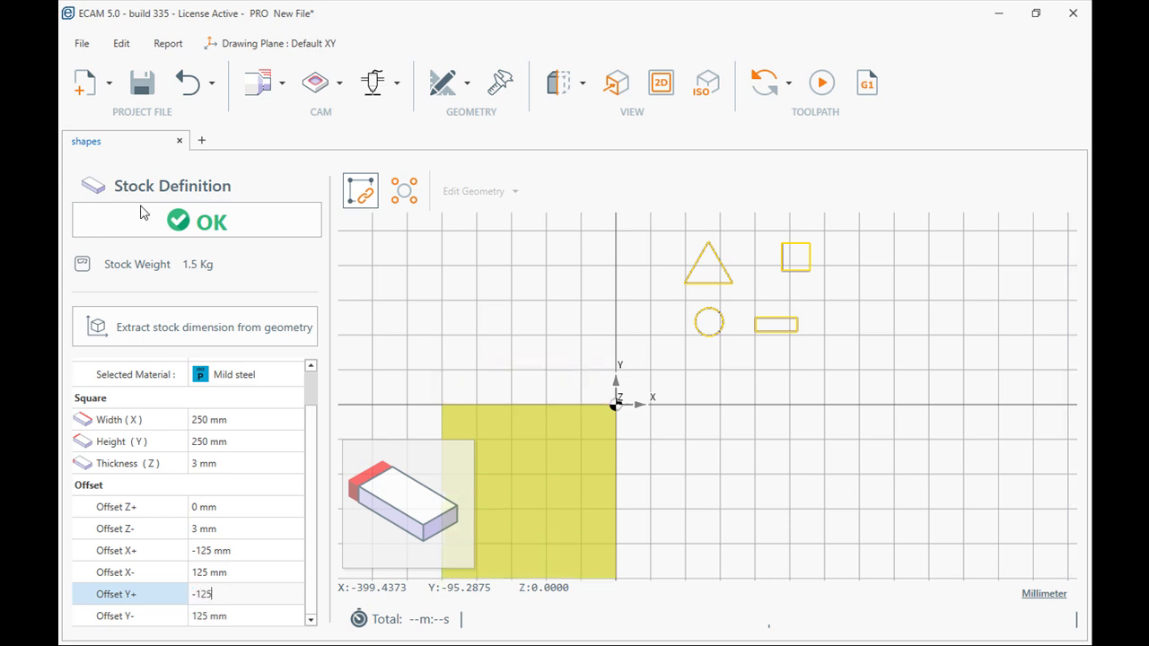
pyautogui.click(187, 220)
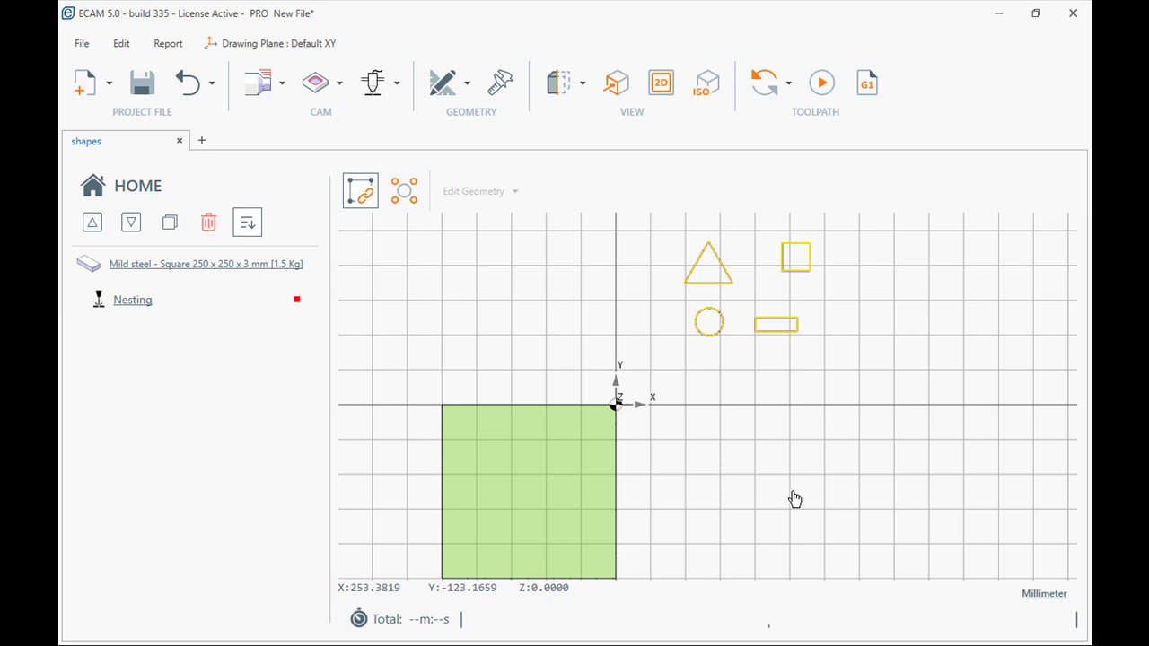
# - Start a Nesting operation and select the circle, triangle, square and rectangle as part profiles
pyautogui.moveTo(758, 481)
pyautogui.mouseDown(button='middle')
pyautogui.moveTo(749, 464)
pyautogui.moveTo(750, 480)
pyautogui.mouseUp(button='middle')
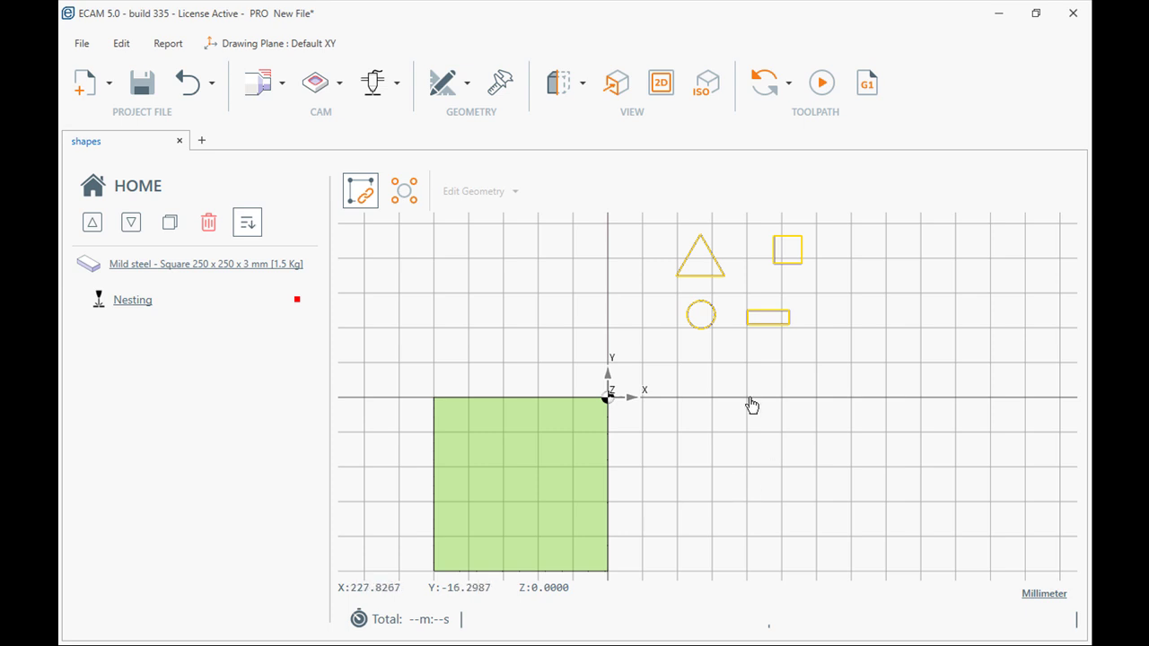
pyautogui.click(397, 86)
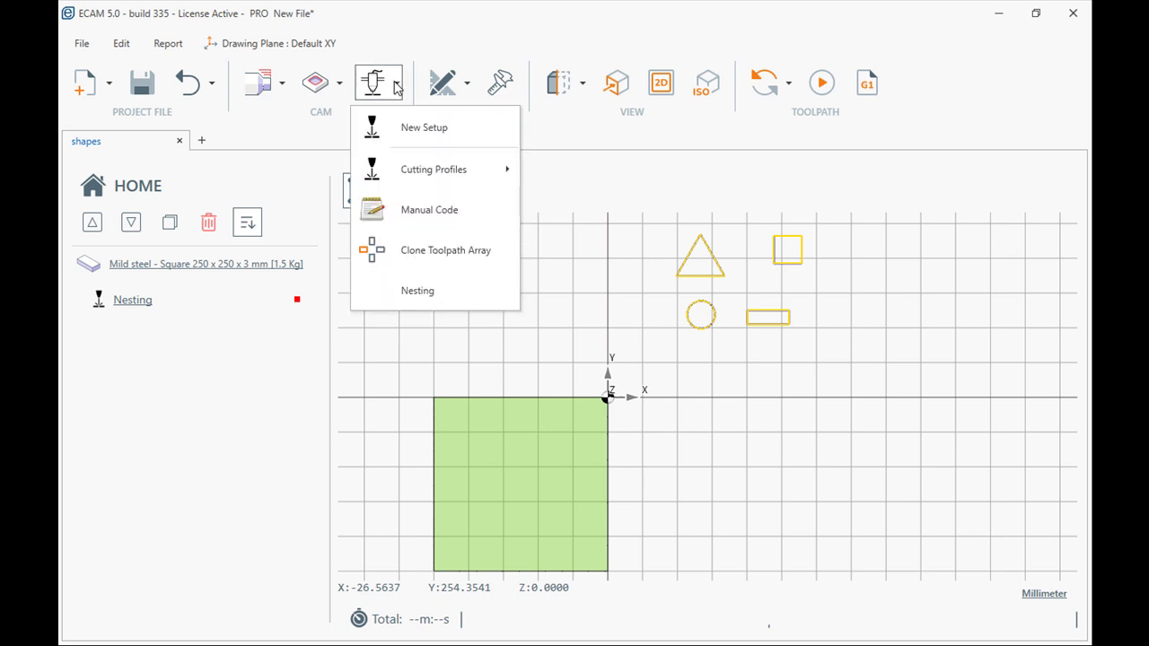
pyautogui.click(426, 297)
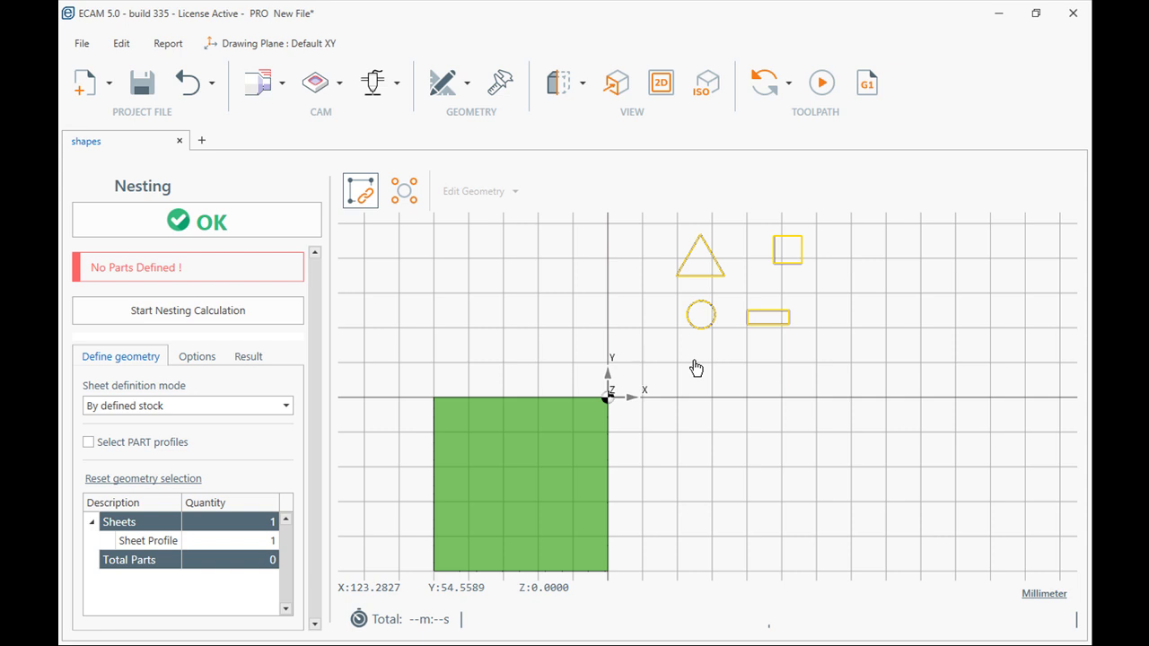
pyautogui.click(88, 441)
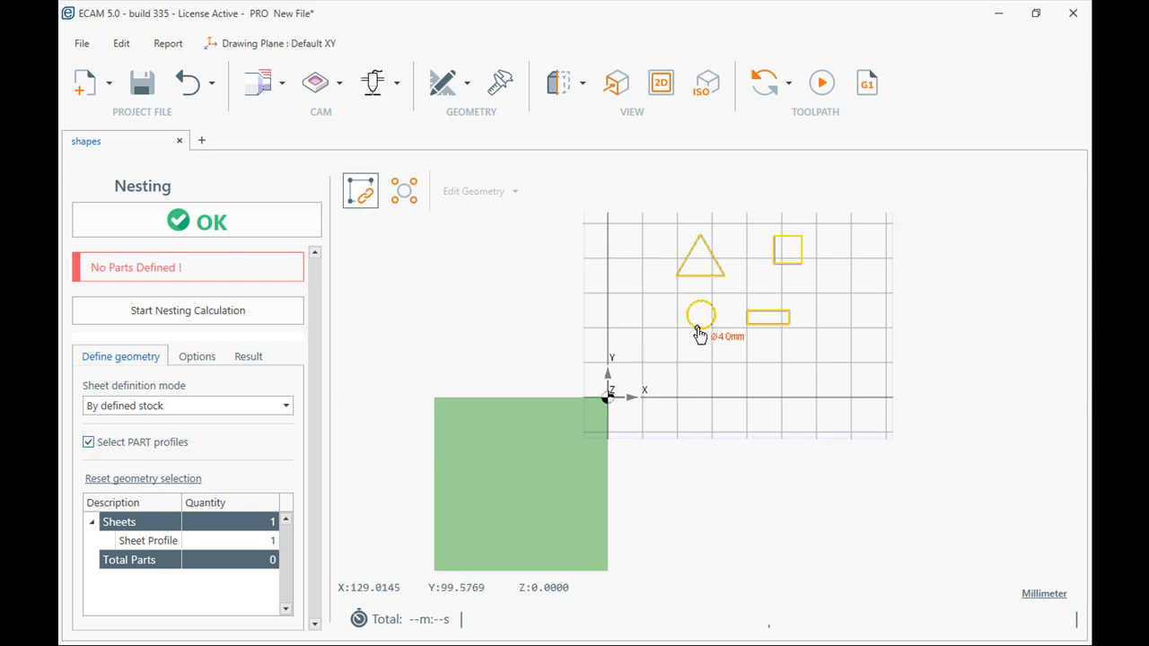
pyautogui.click(700, 334)
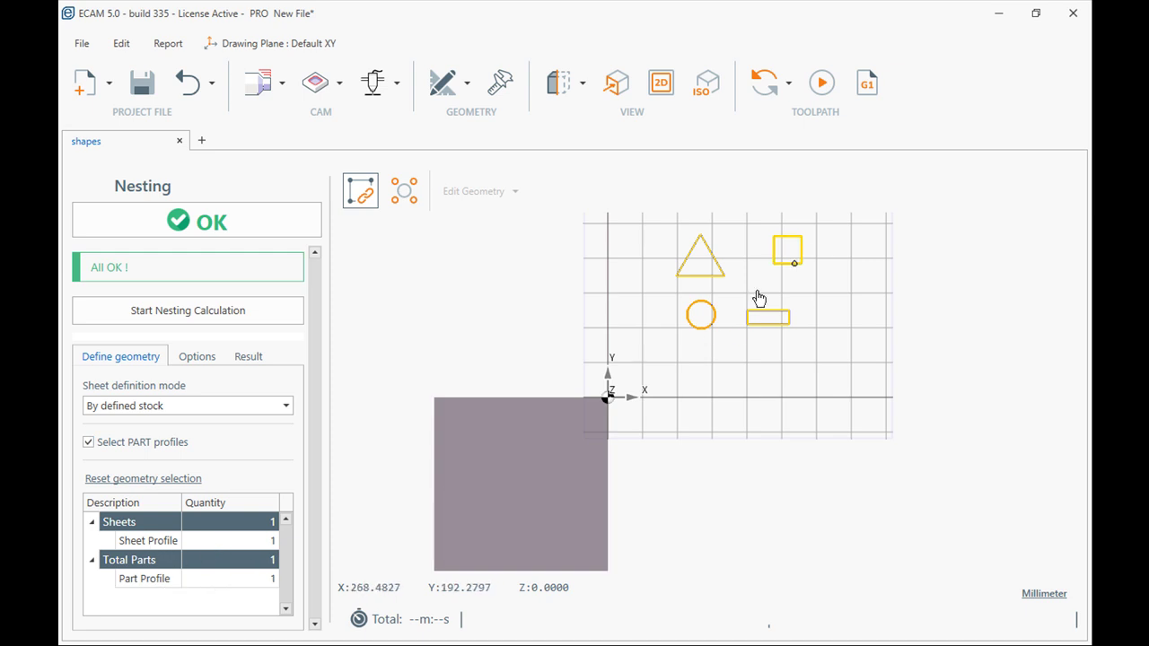
pyautogui.click(693, 278)
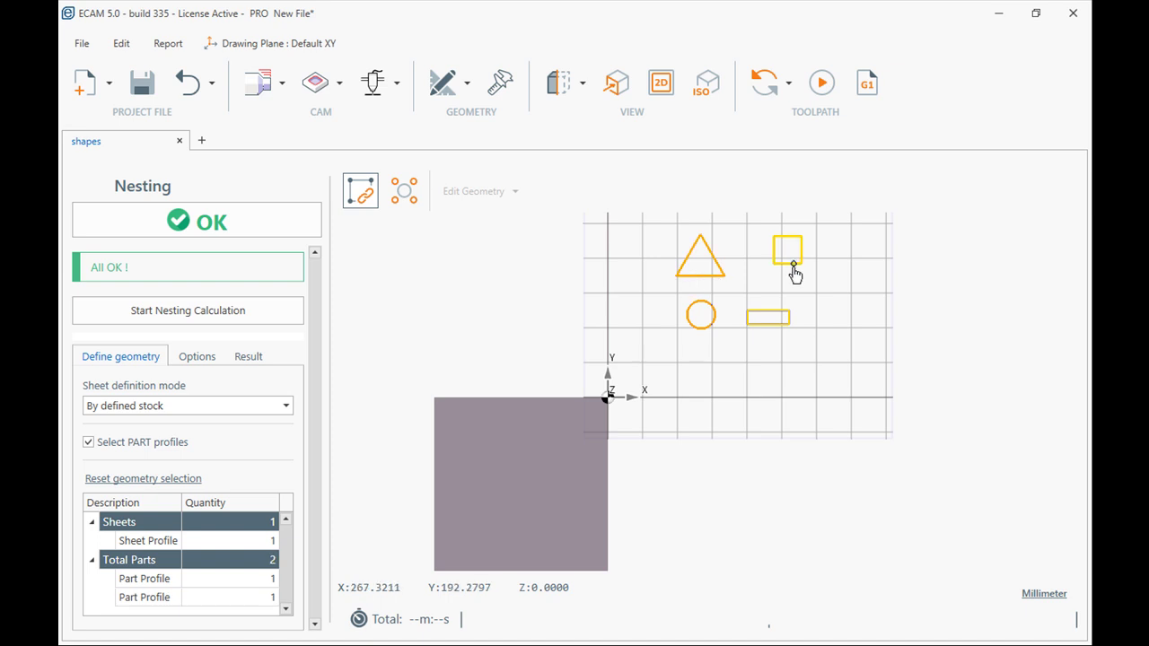
pyautogui.click(790, 265)
pyautogui.click(772, 320)
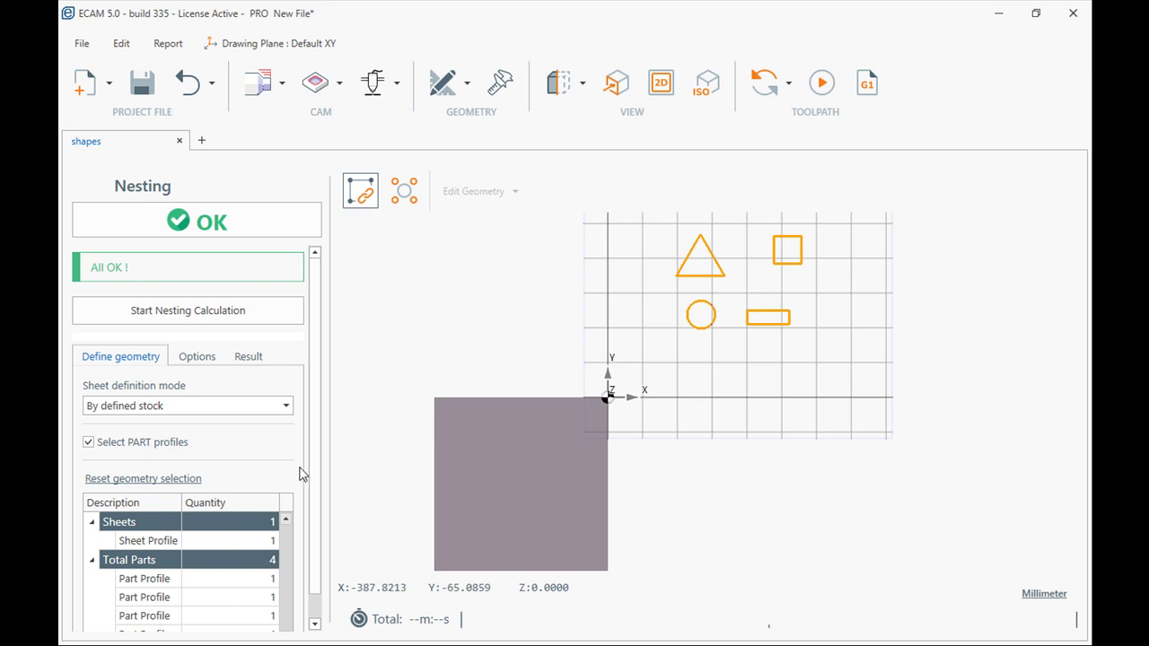
# - Check which shape the first part profile in the parts list refers to
pyautogui.moveTo(315, 489); pyautogui.dragTo(317, 533)
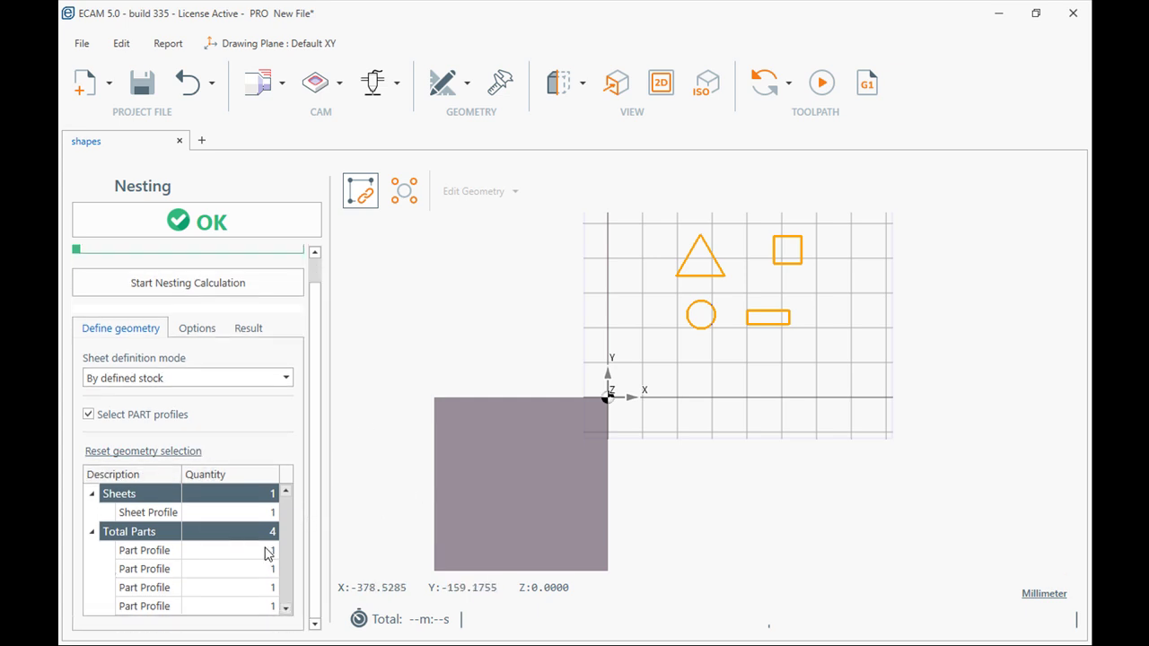
pyautogui.click(162, 552)
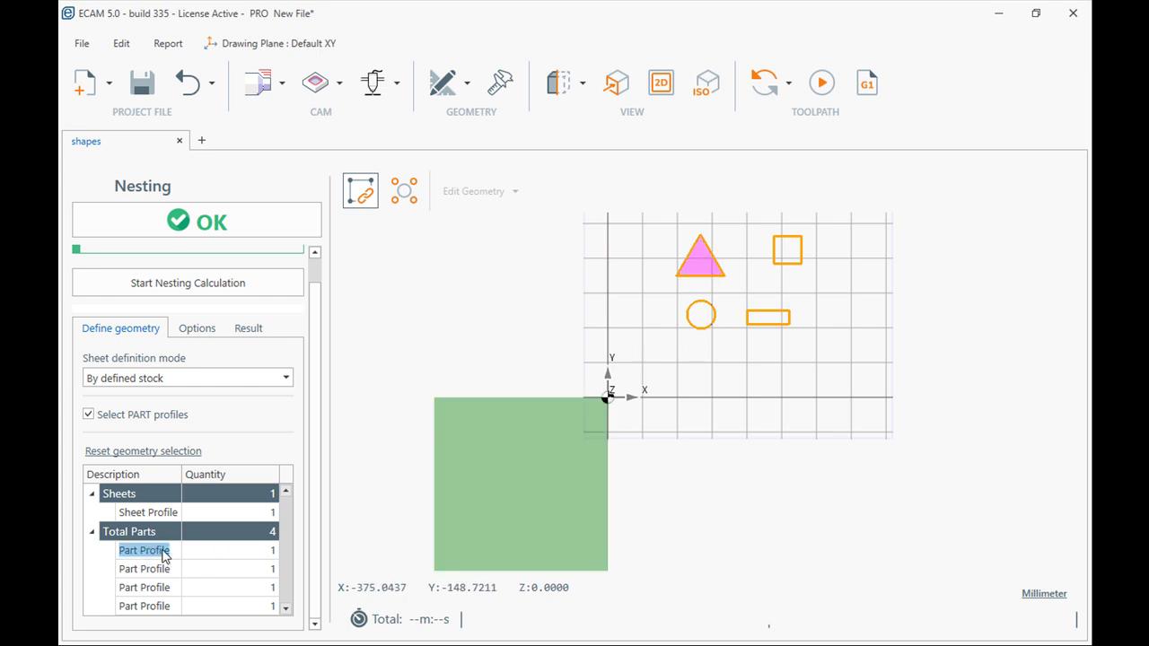
pyautogui.click(758, 508)
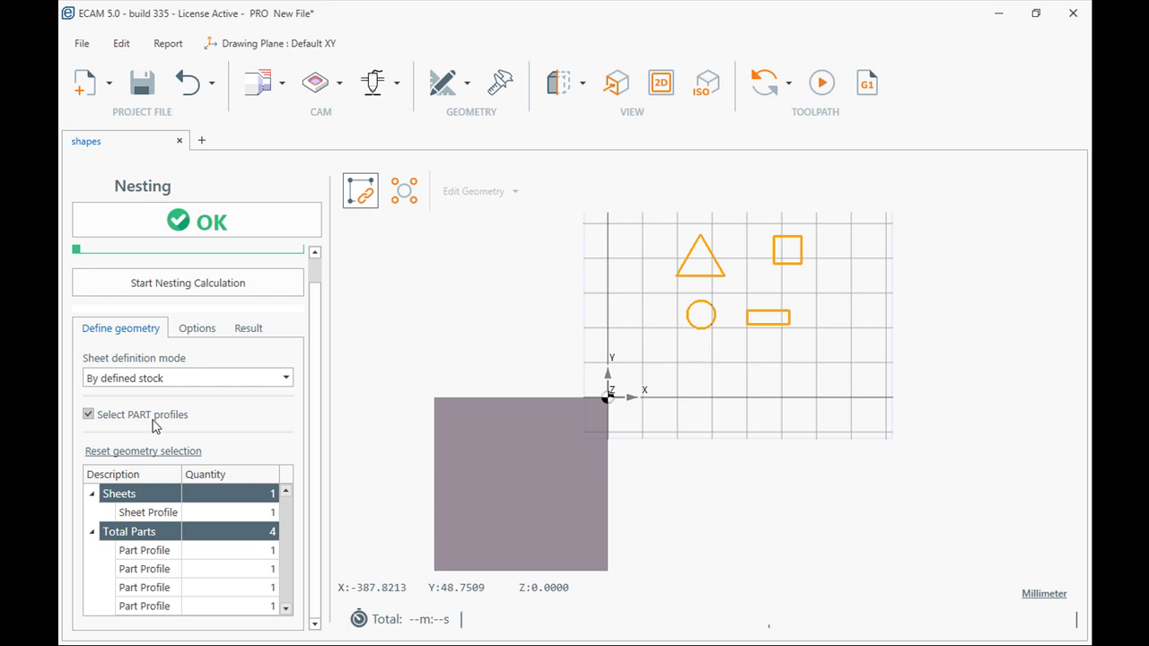
# - Set the part rotation count to 2 and review the nesting strategies, keeping Box
pyautogui.click(197, 330)
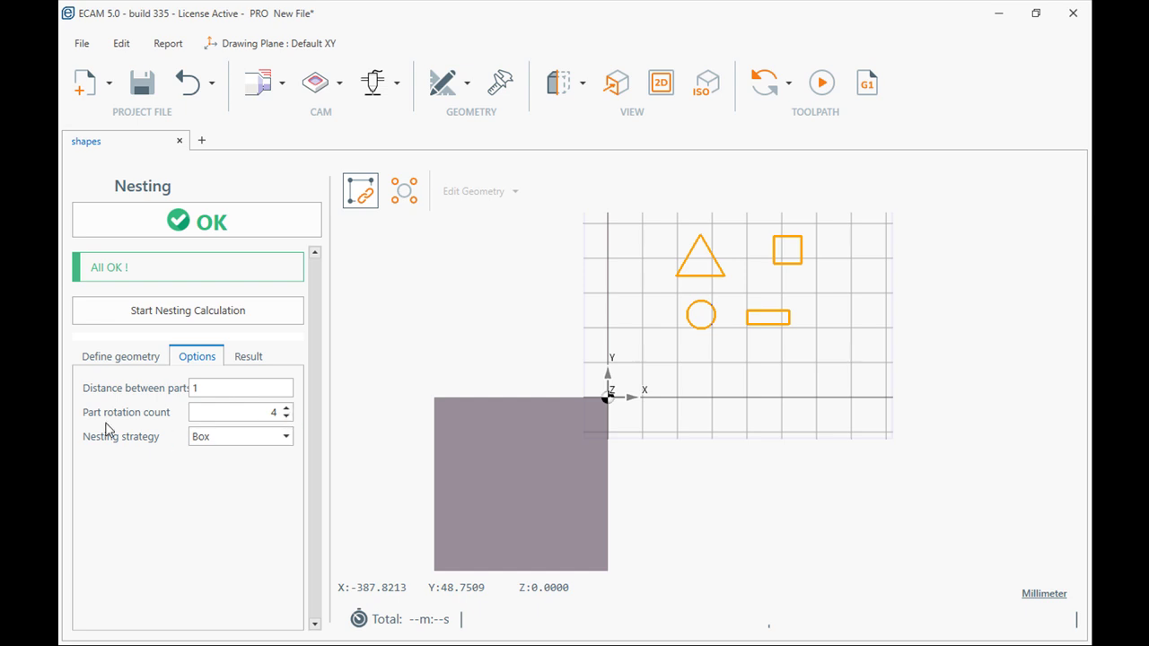
pyautogui.click(286, 417)
pyautogui.click(286, 418)
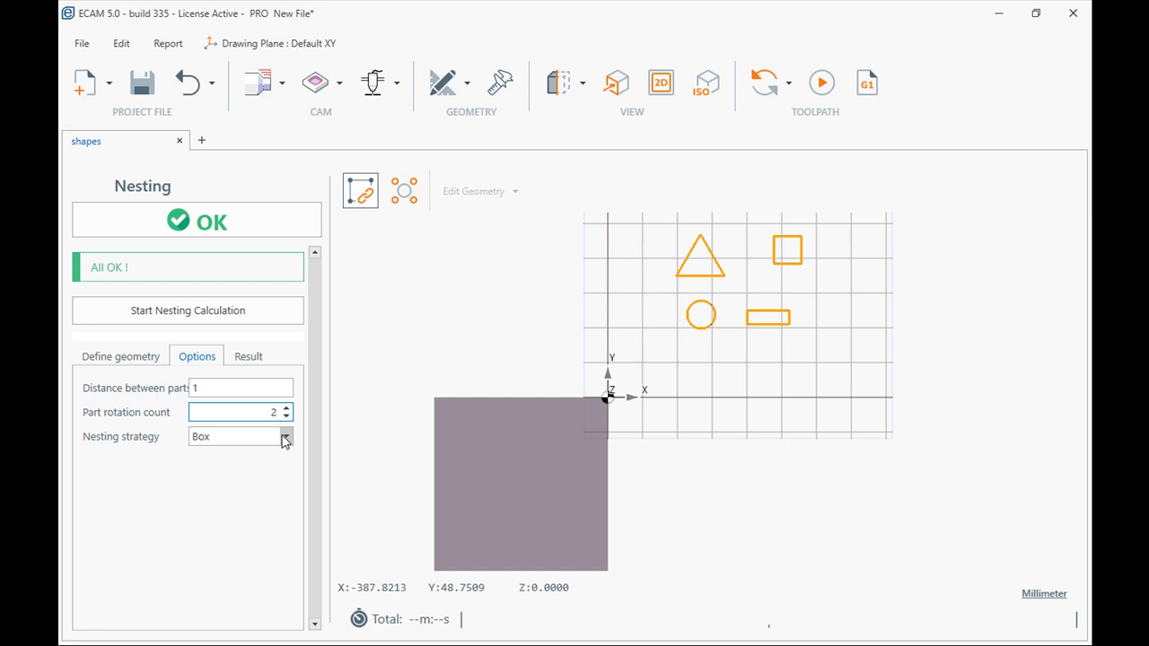
pyautogui.click(285, 438)
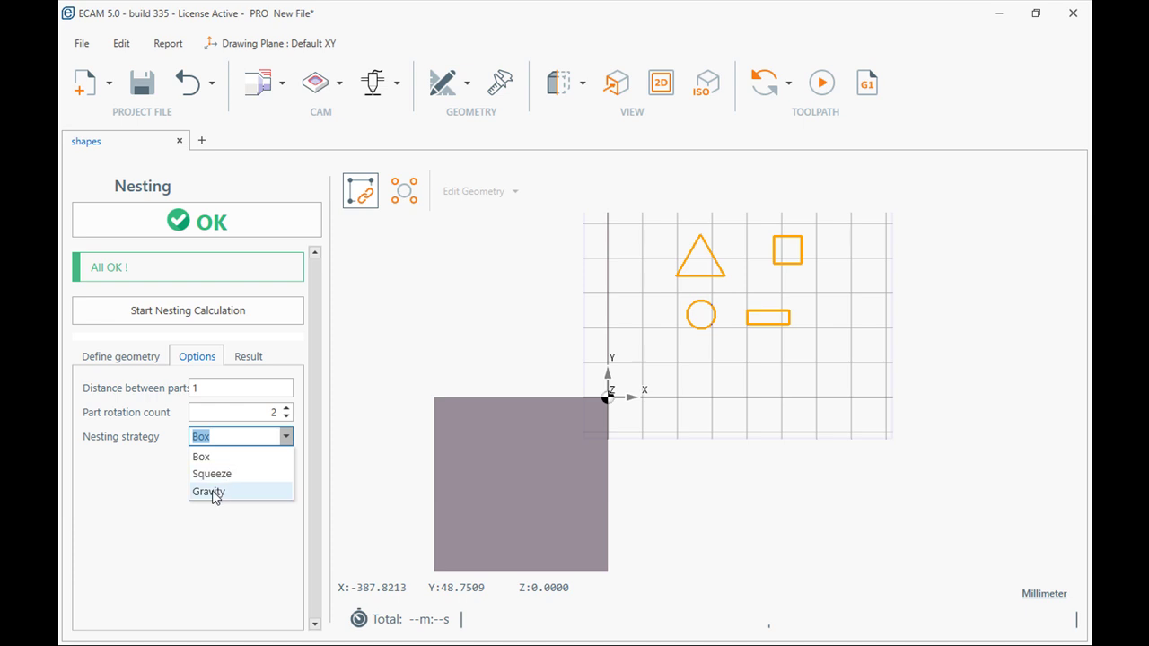
pyautogui.click(256, 363)
# - Review the nesting result settings and start the nesting calculation for the selected parts
pyautogui.click(256, 363)
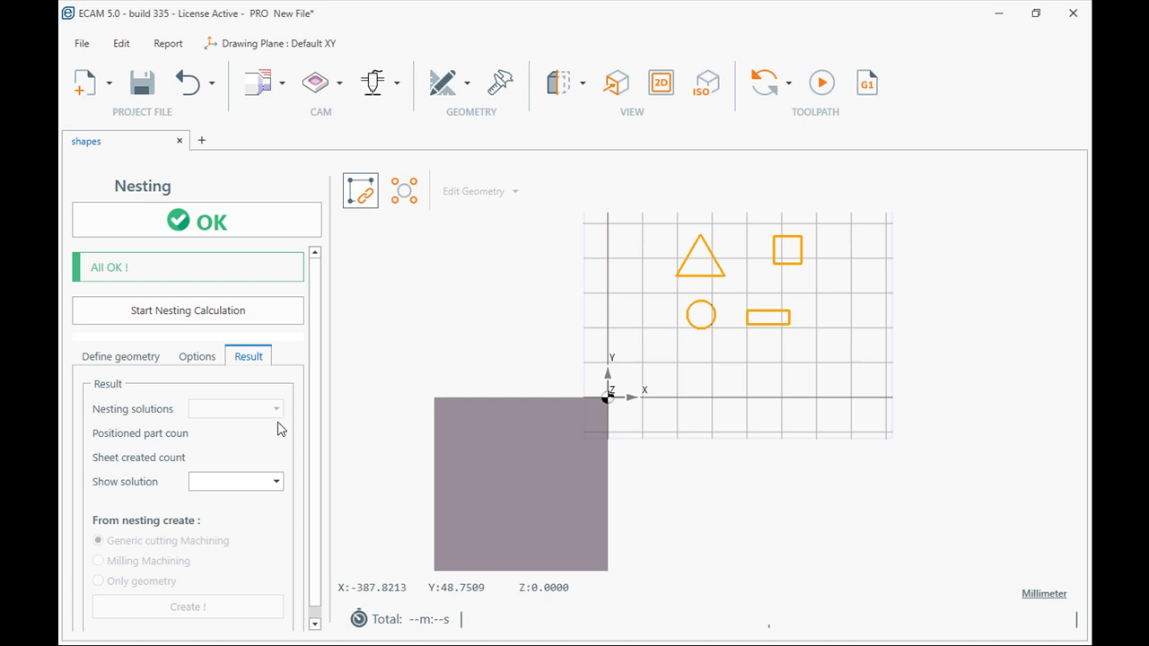
pyautogui.scroll(-1, 212, 438)
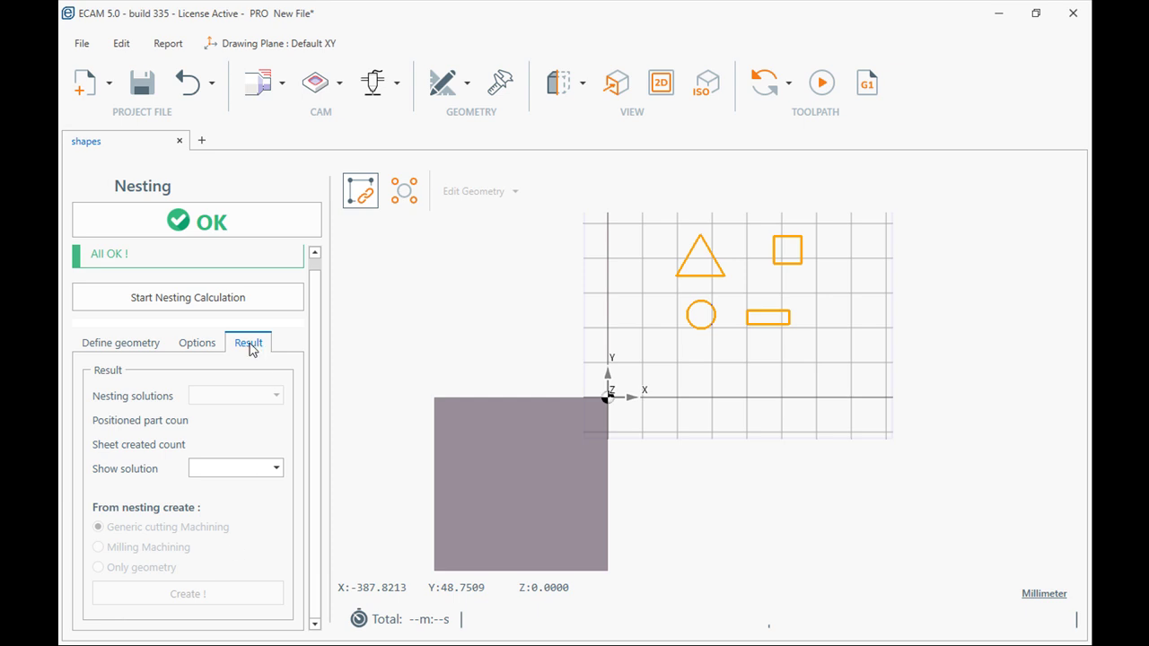
pyautogui.click(126, 349)
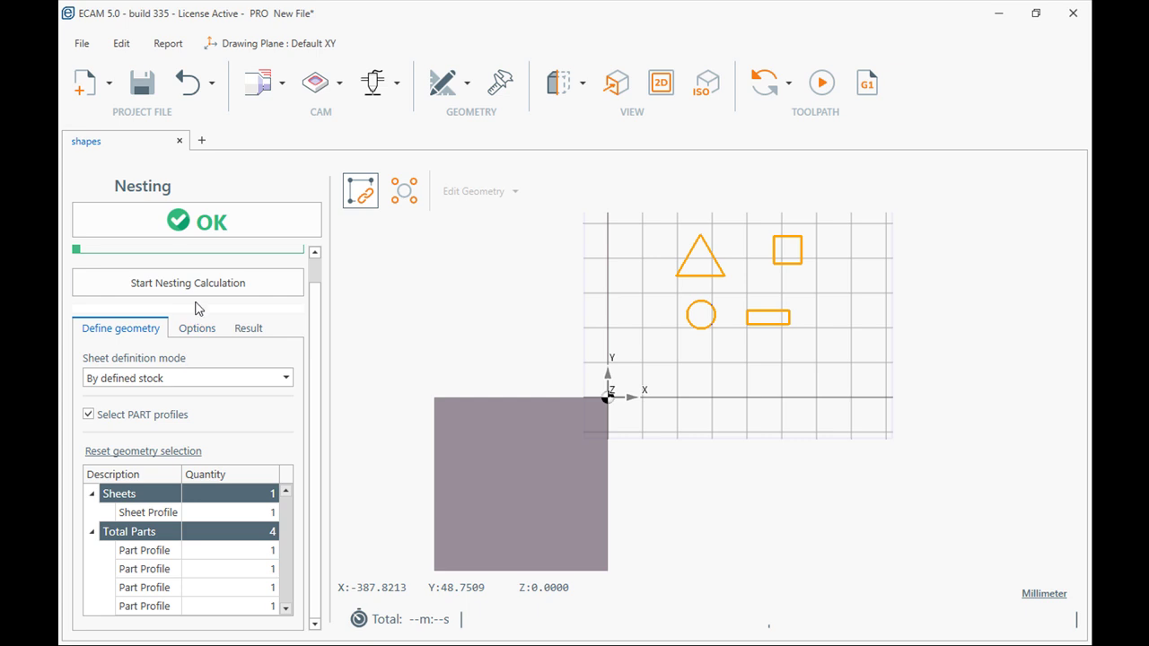
pyautogui.click(216, 285)
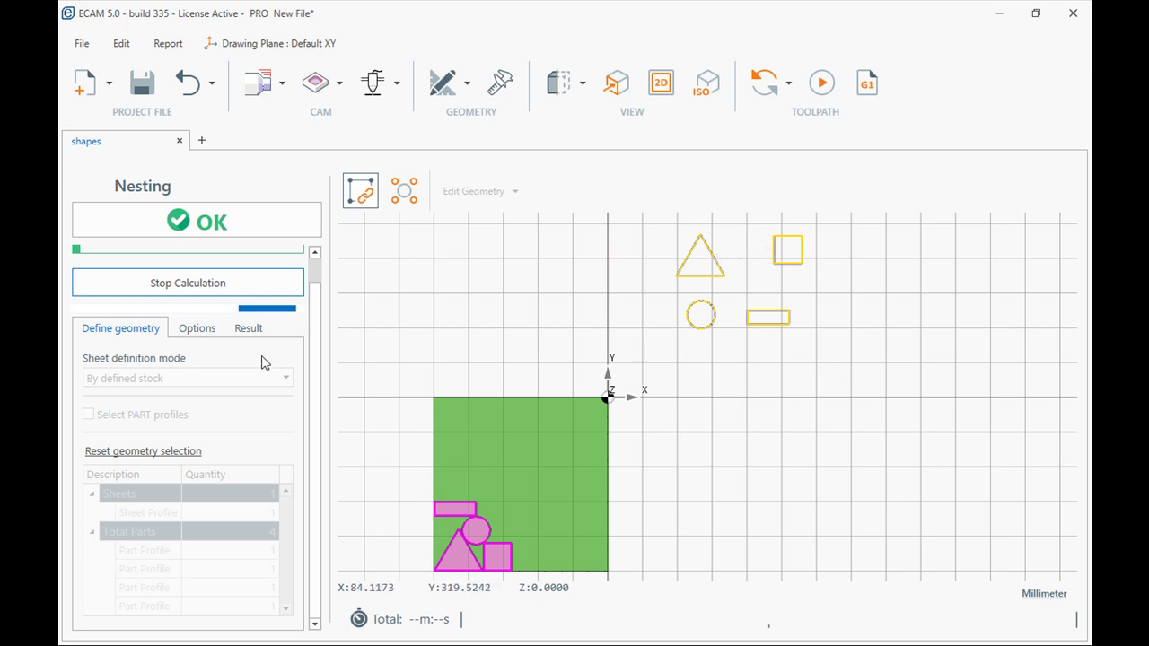
# - Review the nesting options and part list during the calculation, and stop the calculation
pyautogui.click(198, 329)
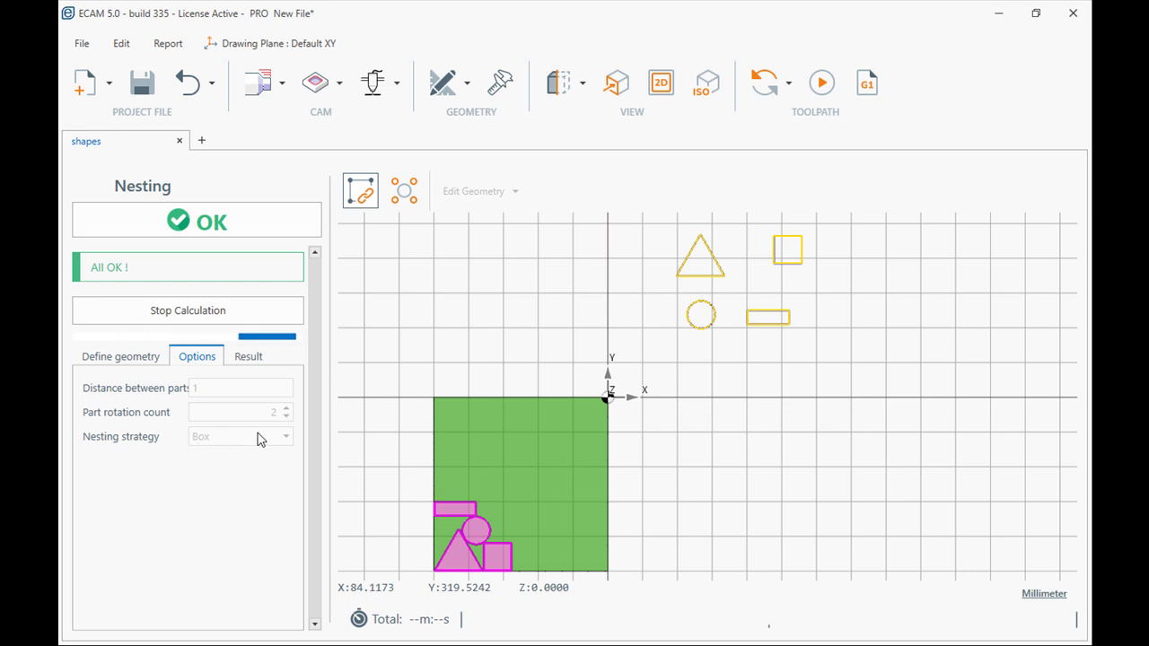
pyautogui.click(115, 361)
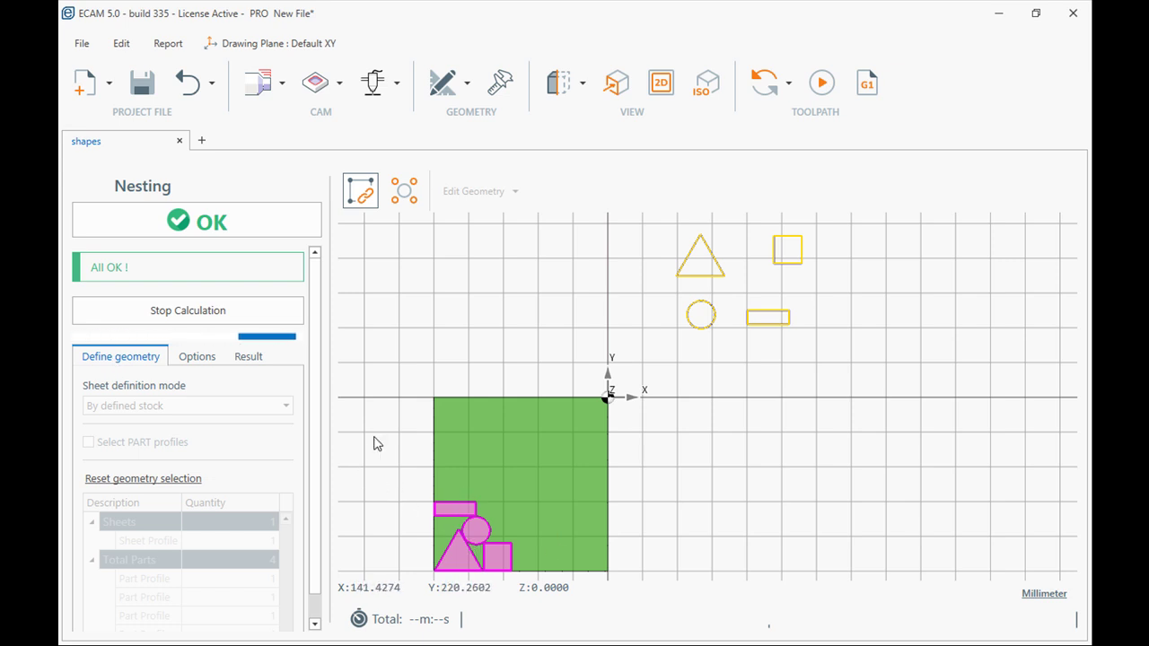
pyautogui.click(196, 357)
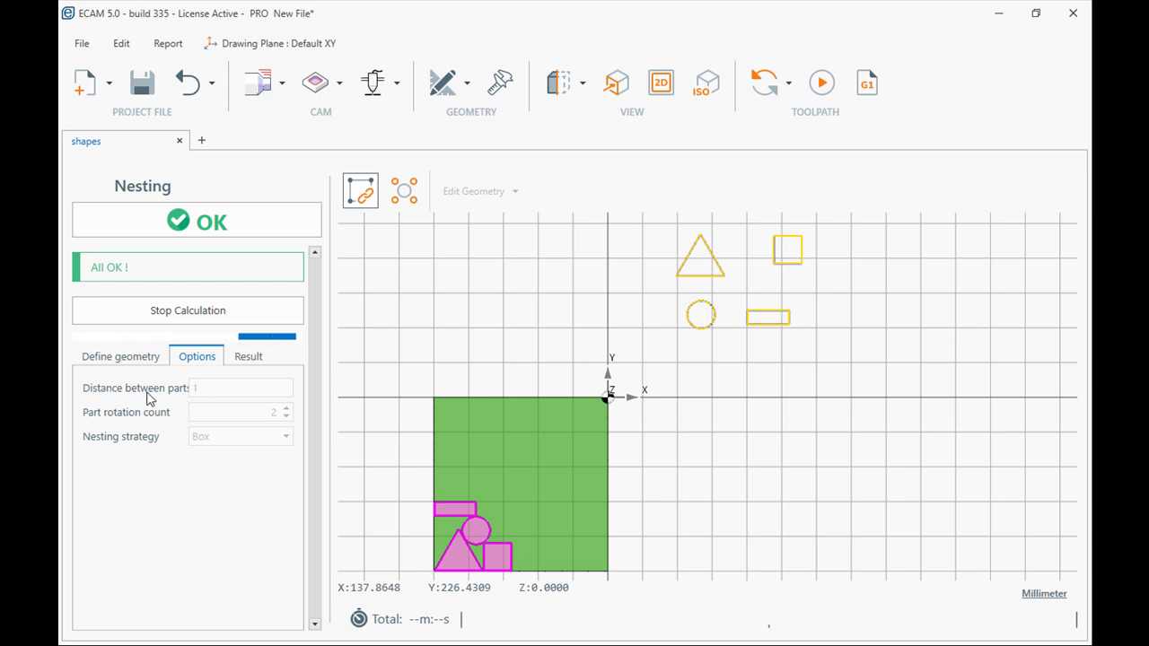
pyautogui.click(100, 358)
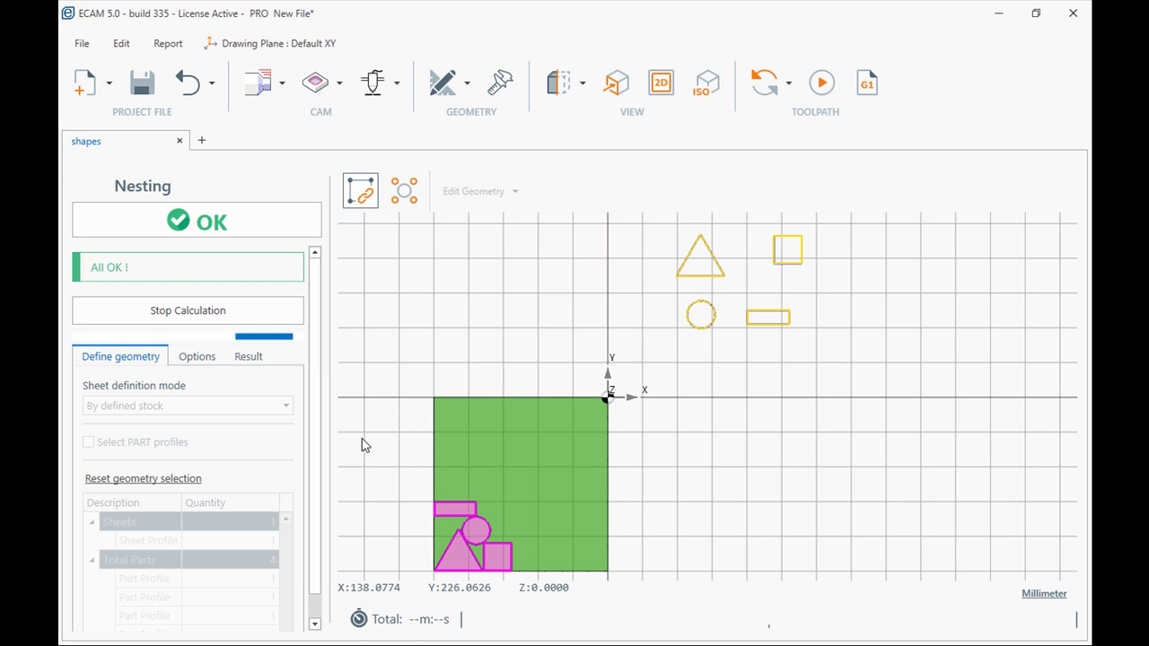
pyautogui.click(170, 310)
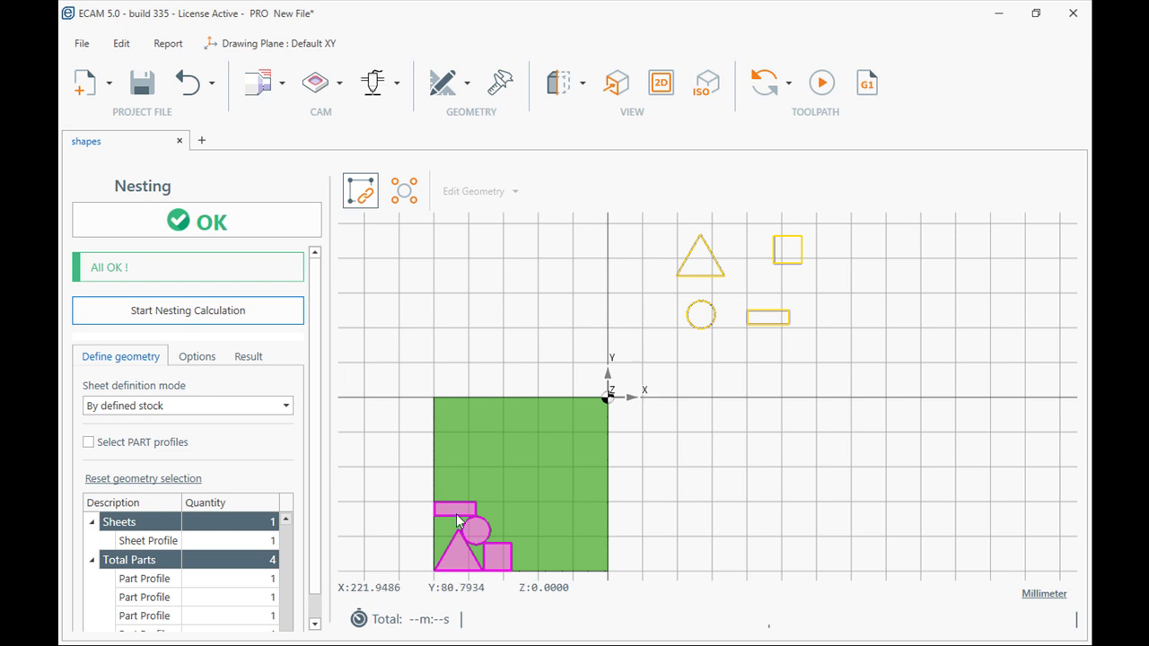
# - Examine the gaps between the nested triangle, circle, square and rectangle on the sheet
pyautogui.scroll(8, 476, 538)
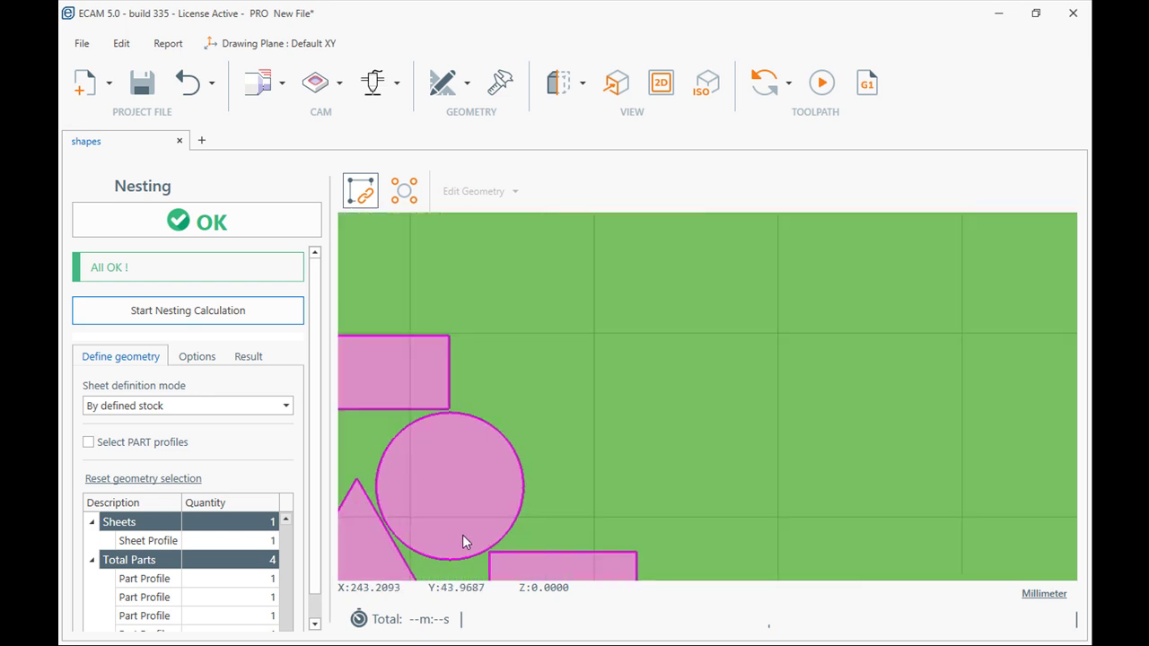
pyautogui.moveTo(468, 519); pyautogui.dragTo(688, 378, button='middle')
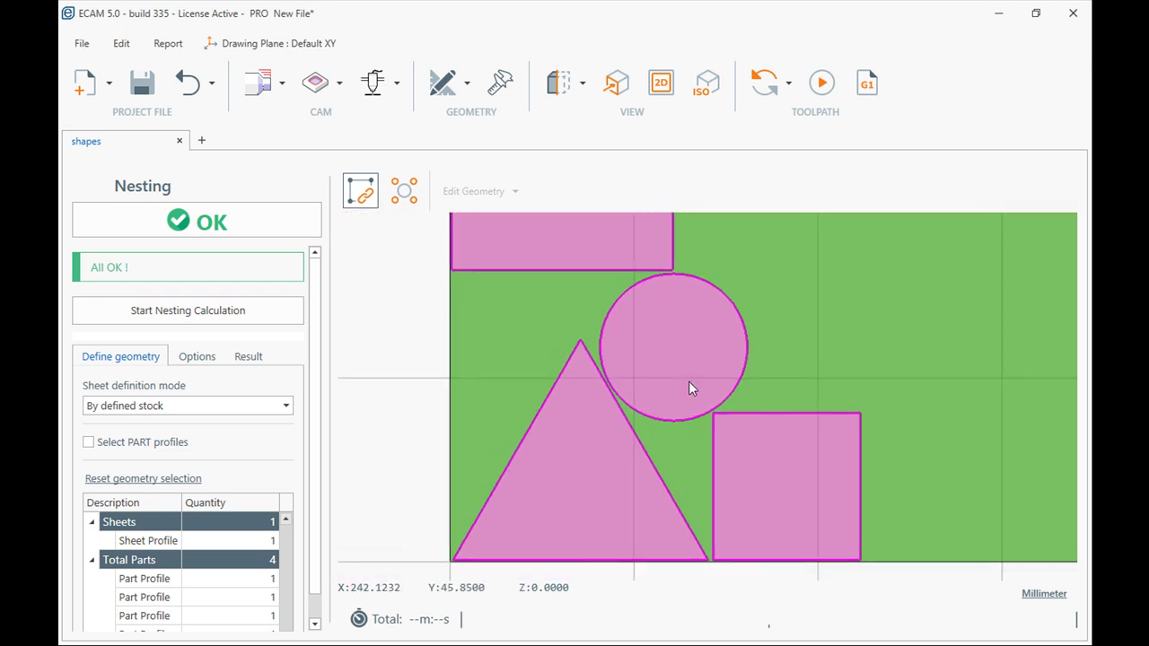
pyautogui.scroll(3, 625, 397)
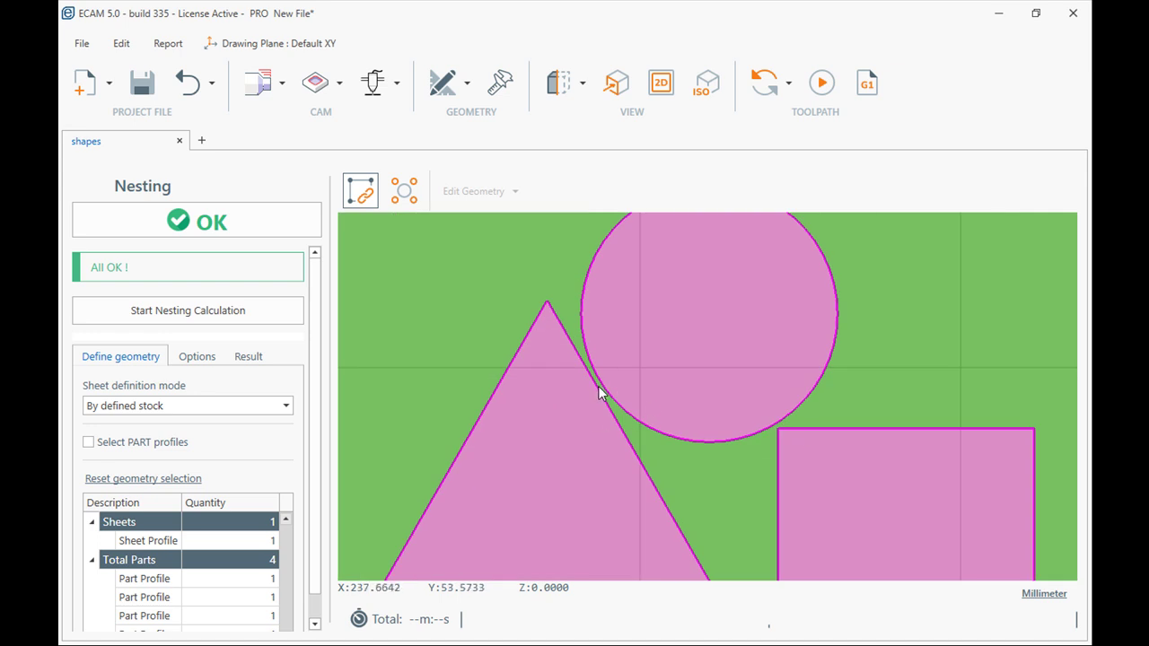
pyautogui.scroll(-3, 748, 418)
pyautogui.scroll(-2, 749, 418)
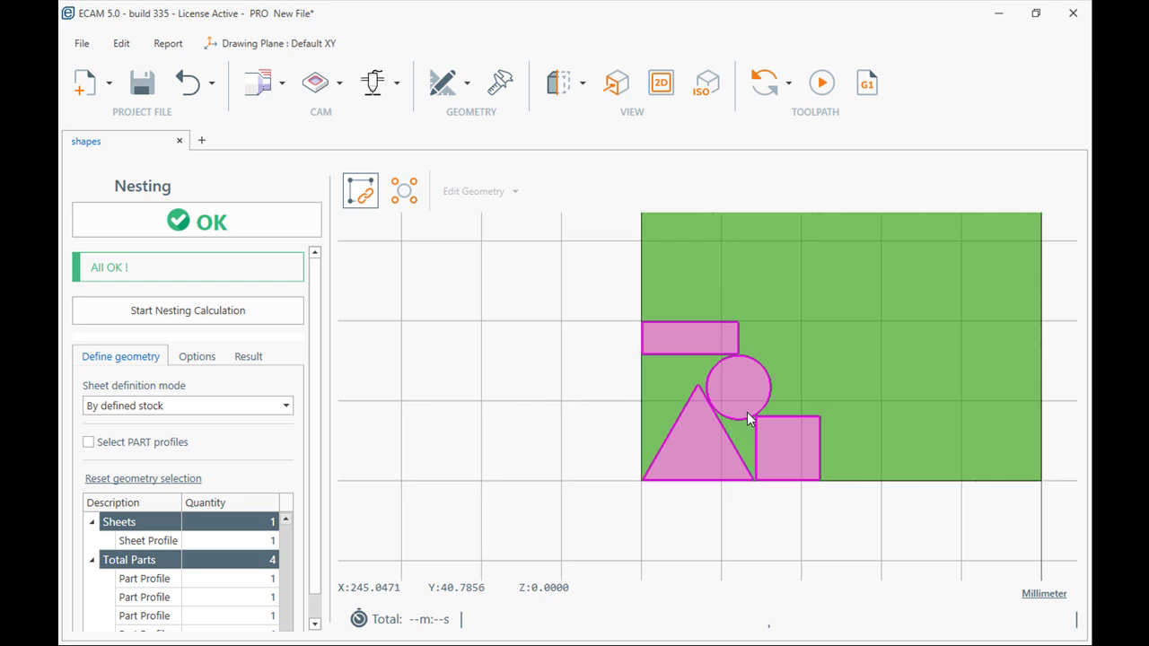
pyautogui.moveTo(769, 401); pyautogui.dragTo(616, 505, button='middle')
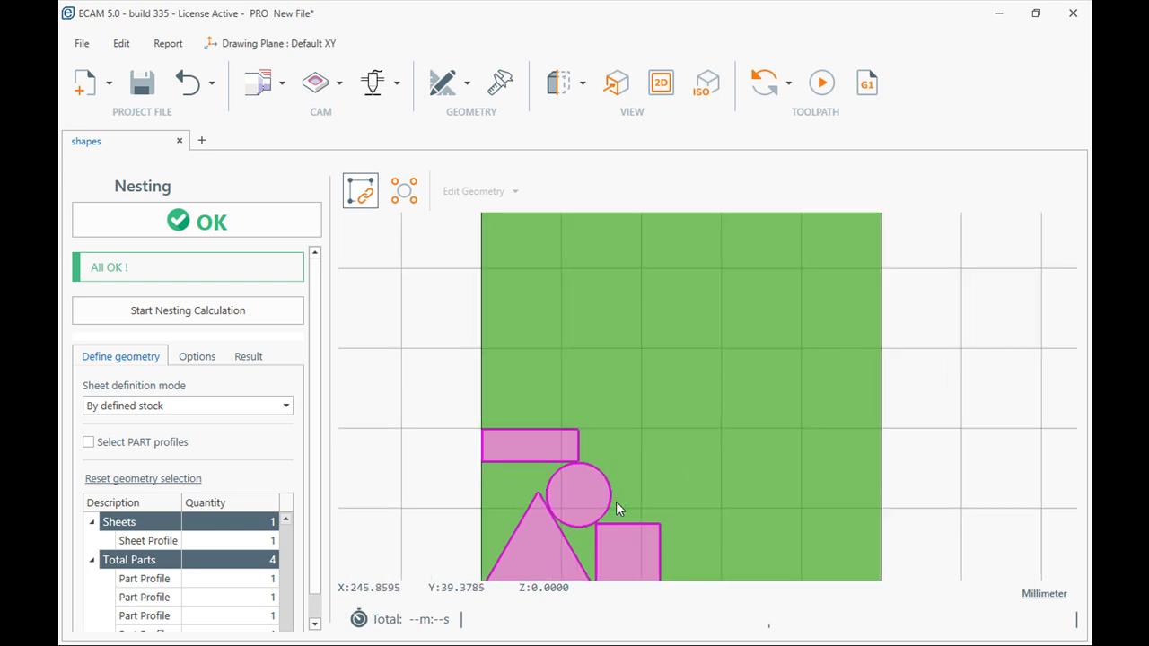
pyautogui.scroll(-1, 634, 457)
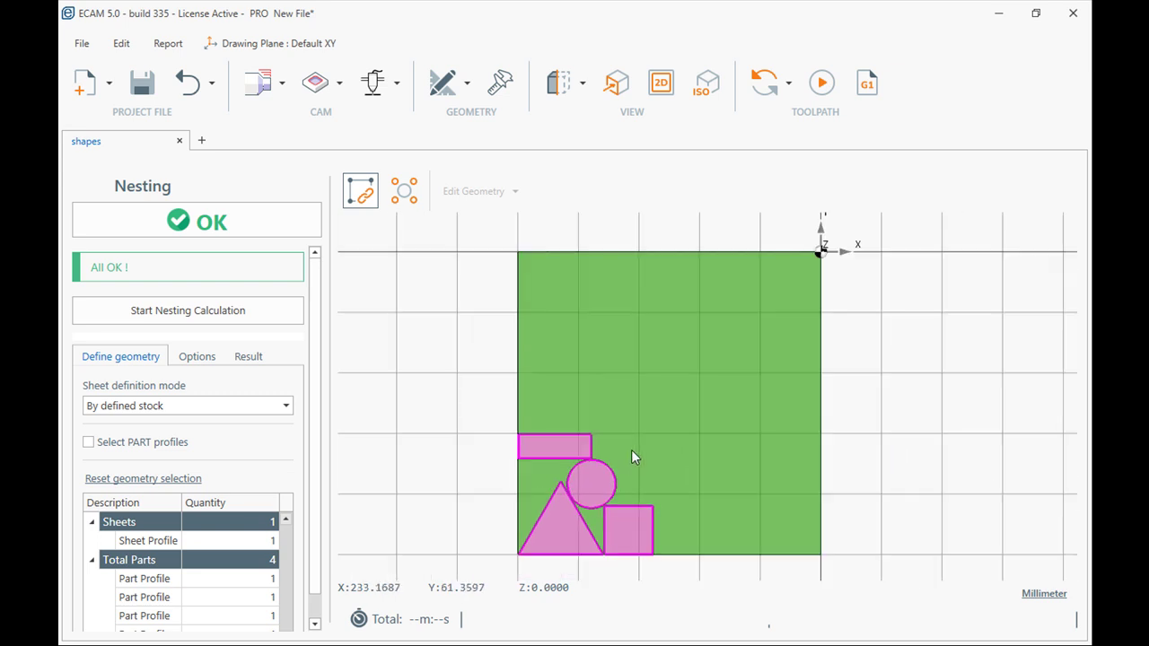
# - Set the distance between parts to 5 and rerun the nesting calculation, stopping it once the parts are placed
pyautogui.click(186, 360)
pyautogui.doubleClick(214, 392)
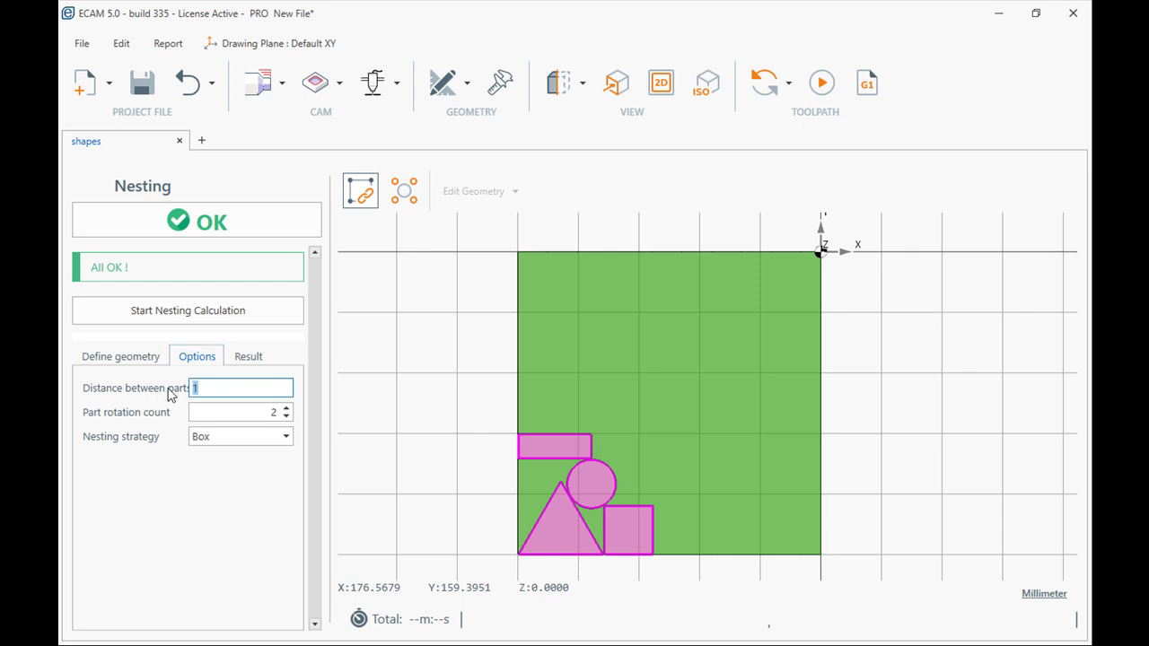
pyautogui.click(187, 314)
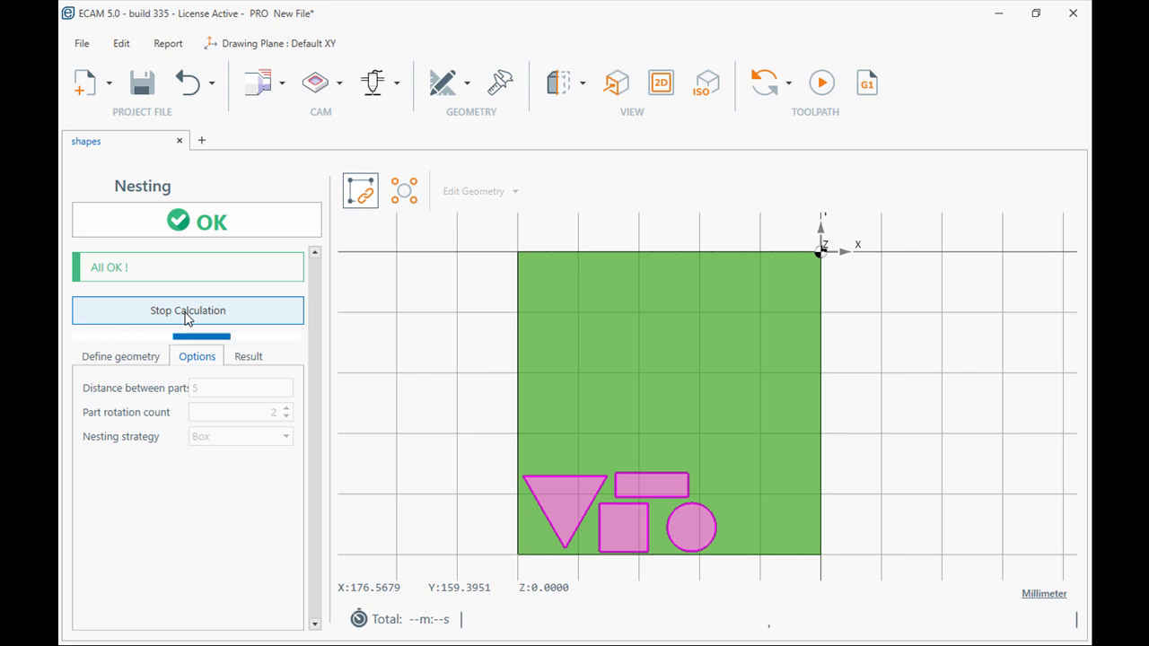
pyautogui.click(188, 315)
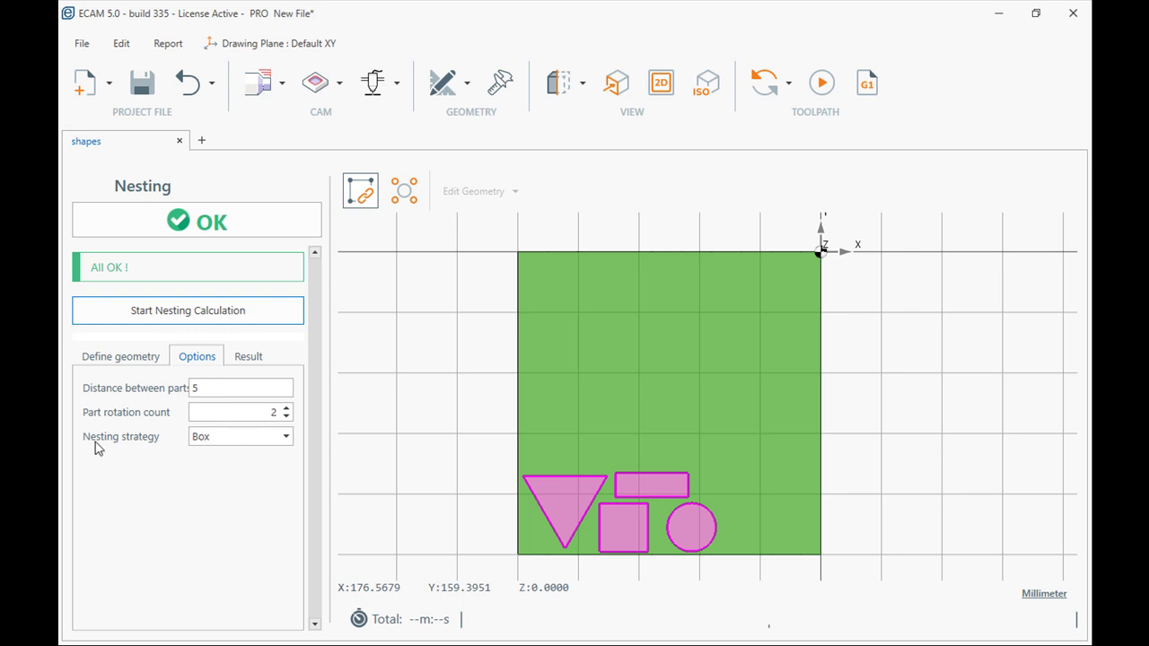
# - Set the part quantities to 5 triangles, 5 circles, 5 rectangles and 3 squares, and start the nesting calculation again
pyautogui.click(109, 360)
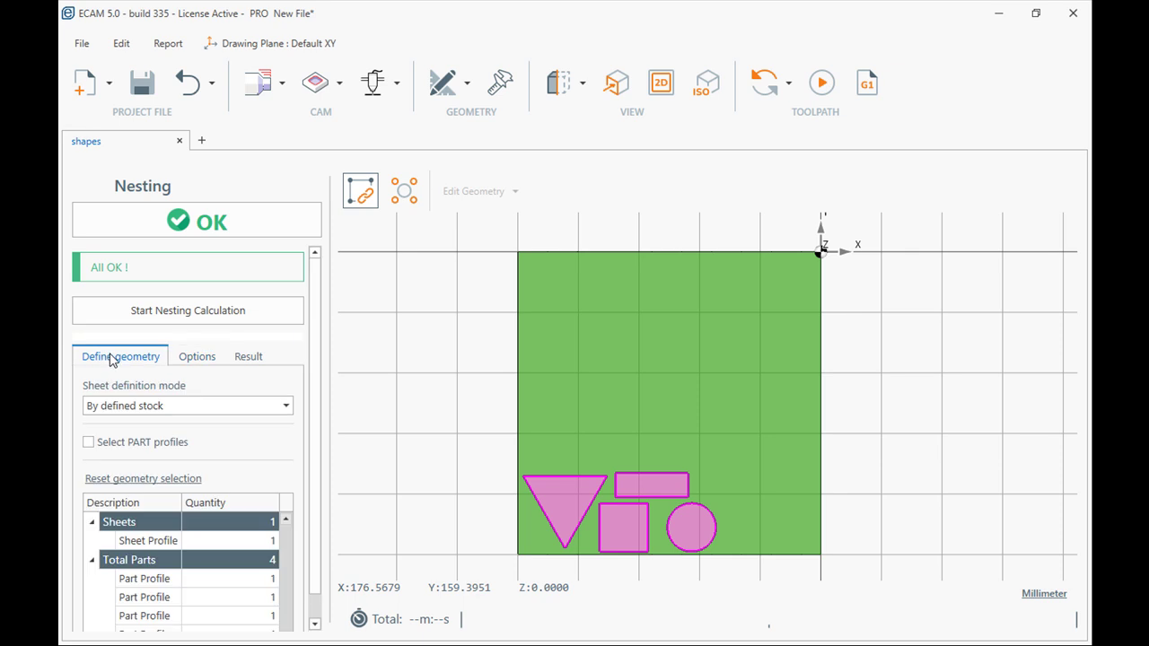
pyautogui.scroll(-1, 245, 408)
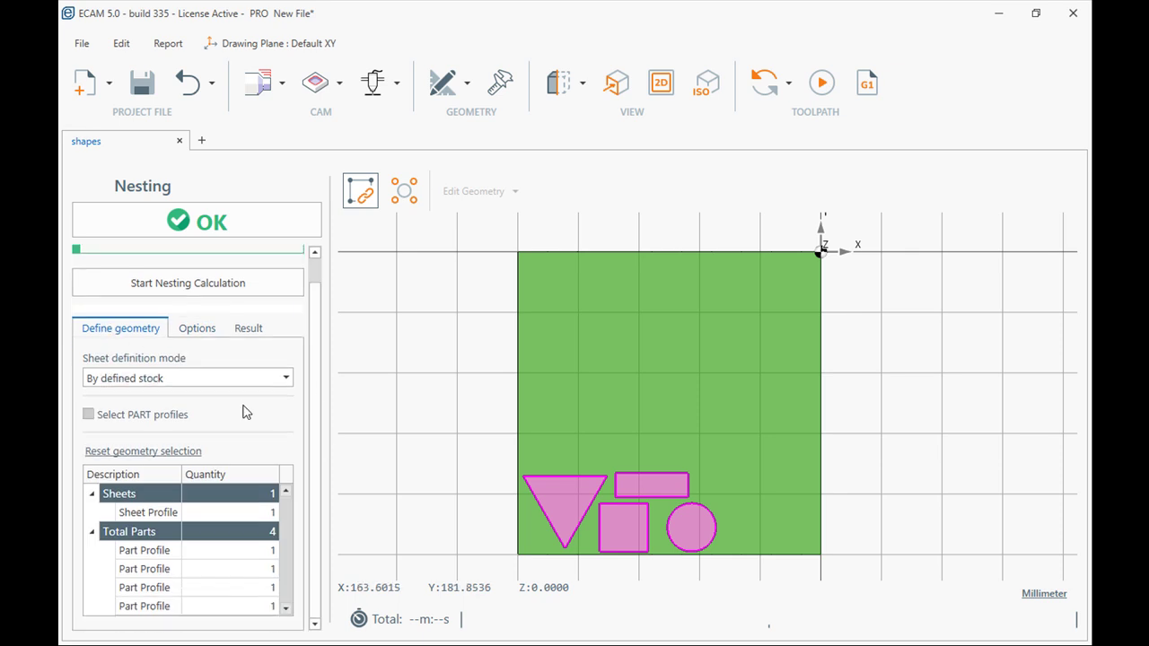
pyautogui.click(268, 547)
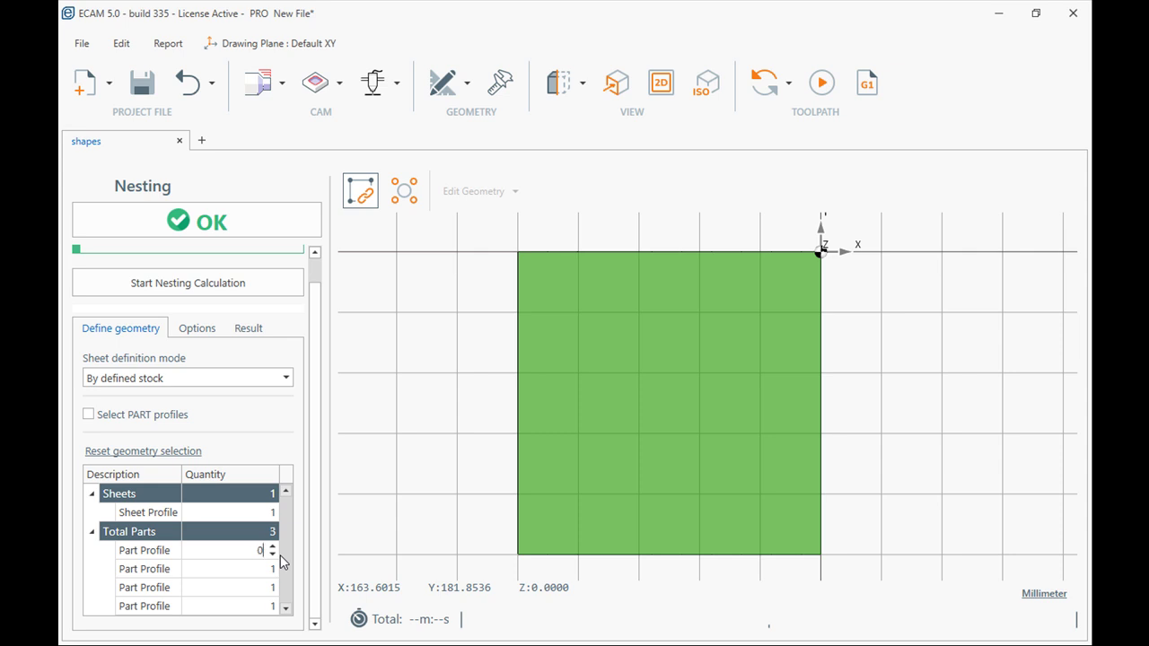
pyautogui.write('5')
pyautogui.click(270, 571)
pyautogui.click(269, 589)
pyautogui.click(264, 607)
pyautogui.click(241, 587)
pyautogui.click(186, 283)
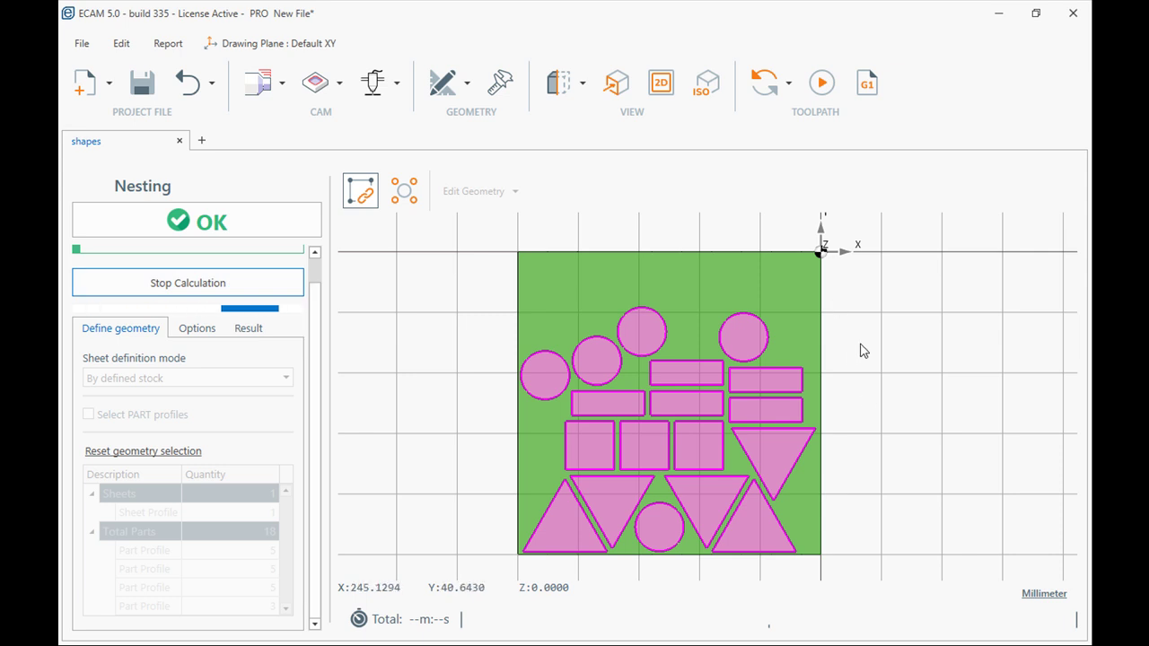
# - Stop the running calculation, set the nesting strategy to Squeeze, and run a new nesting calculation until the parts are placed
pyautogui.click(205, 283)
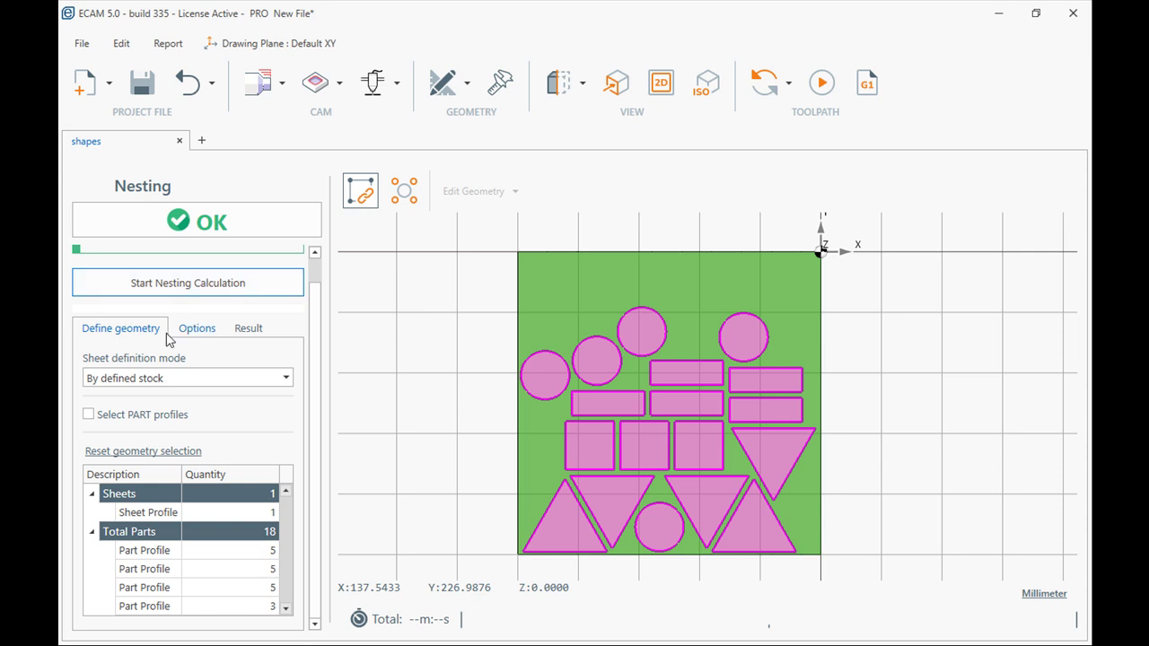
pyautogui.click(197, 330)
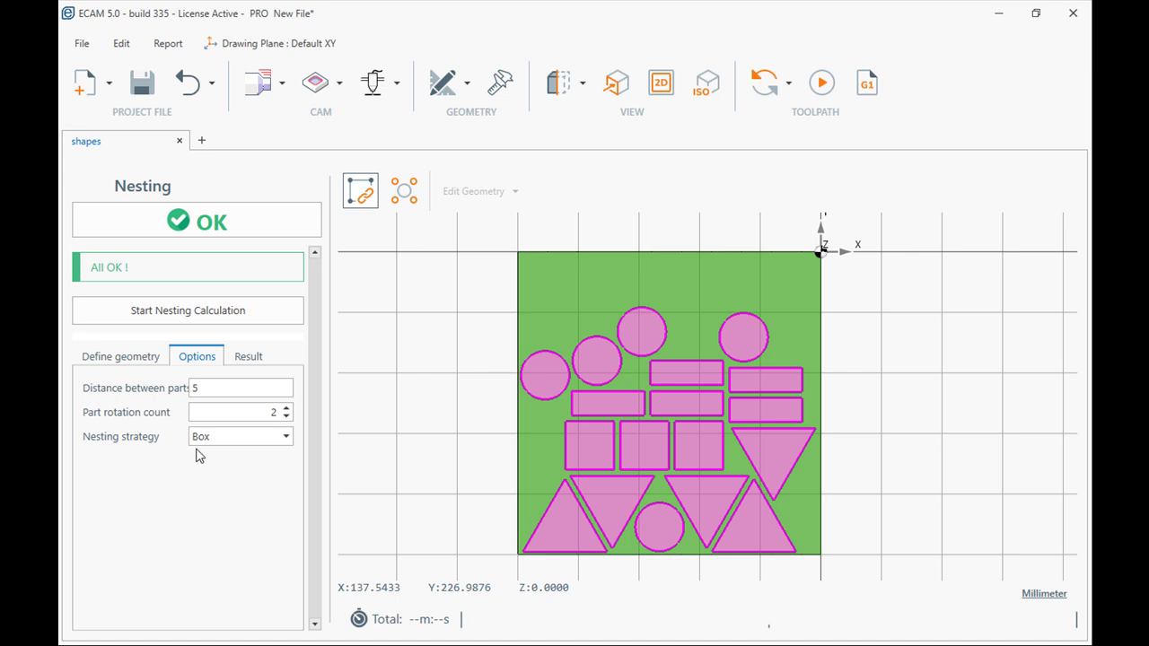
pyautogui.click(286, 436)
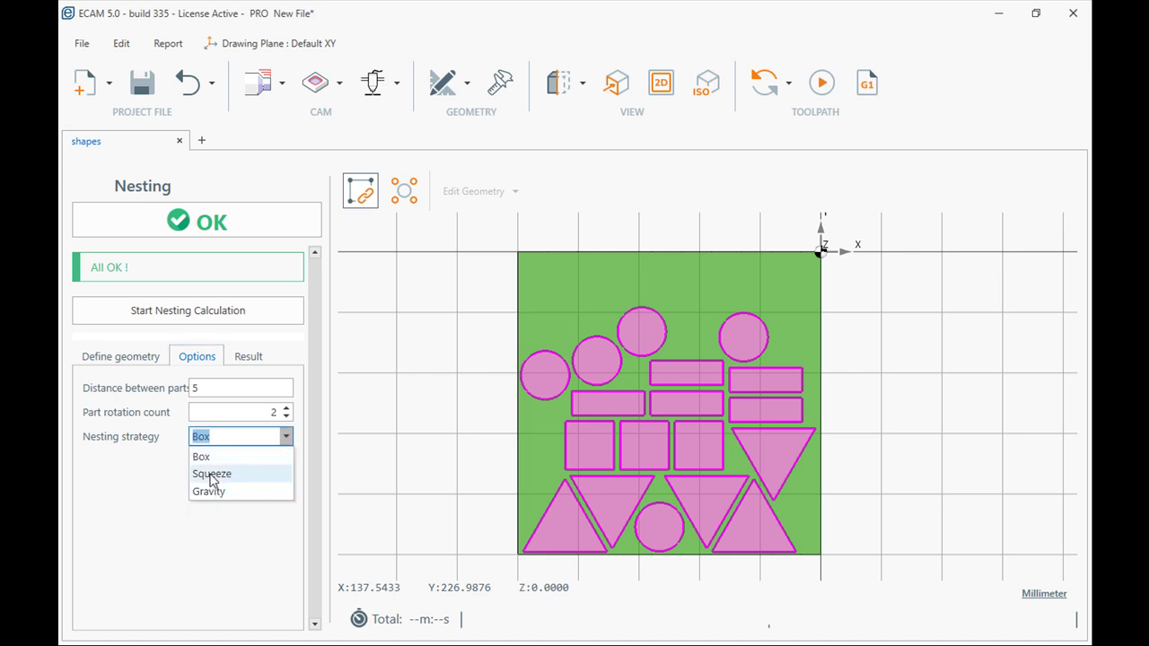
pyautogui.click(212, 473)
pyautogui.click(198, 314)
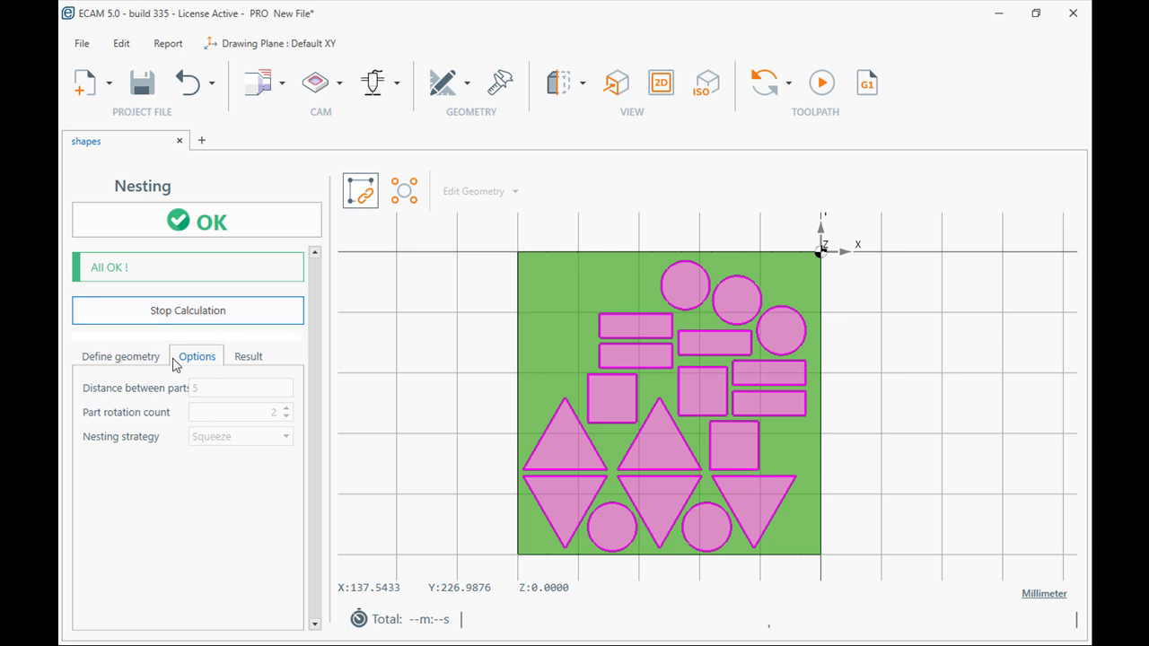
pyautogui.click(179, 312)
# - Set the nesting strategy to Gravity and rerun the nesting calculation, stopping it once the parts are placed
pyautogui.click(285, 436)
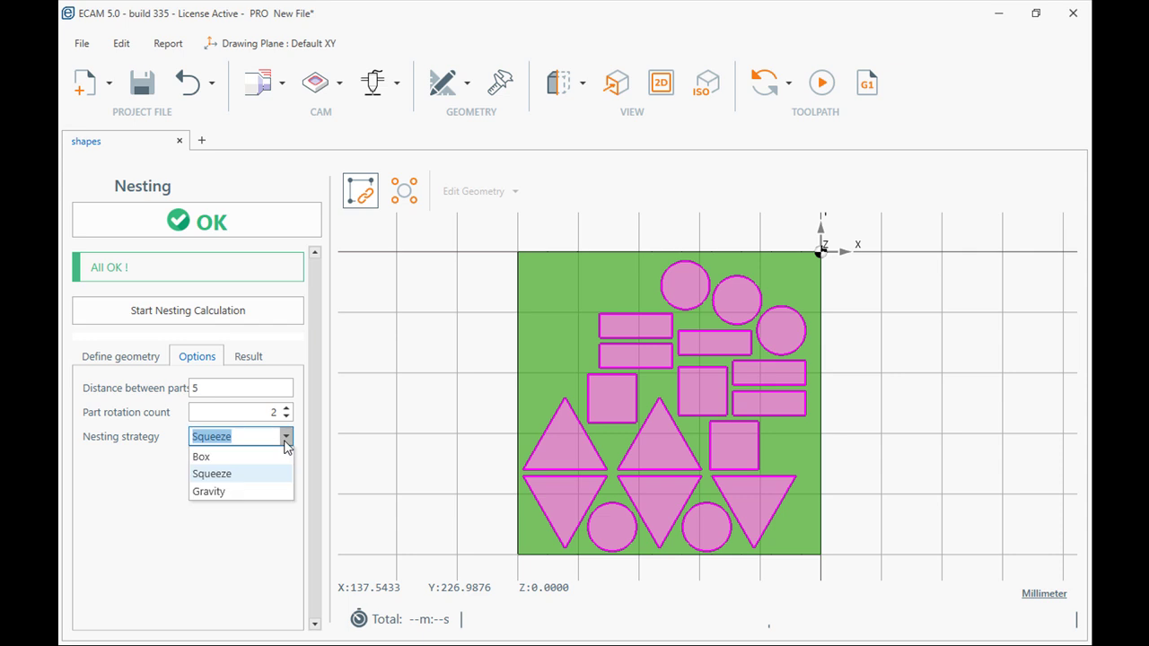
pyautogui.click(225, 492)
pyautogui.click(152, 314)
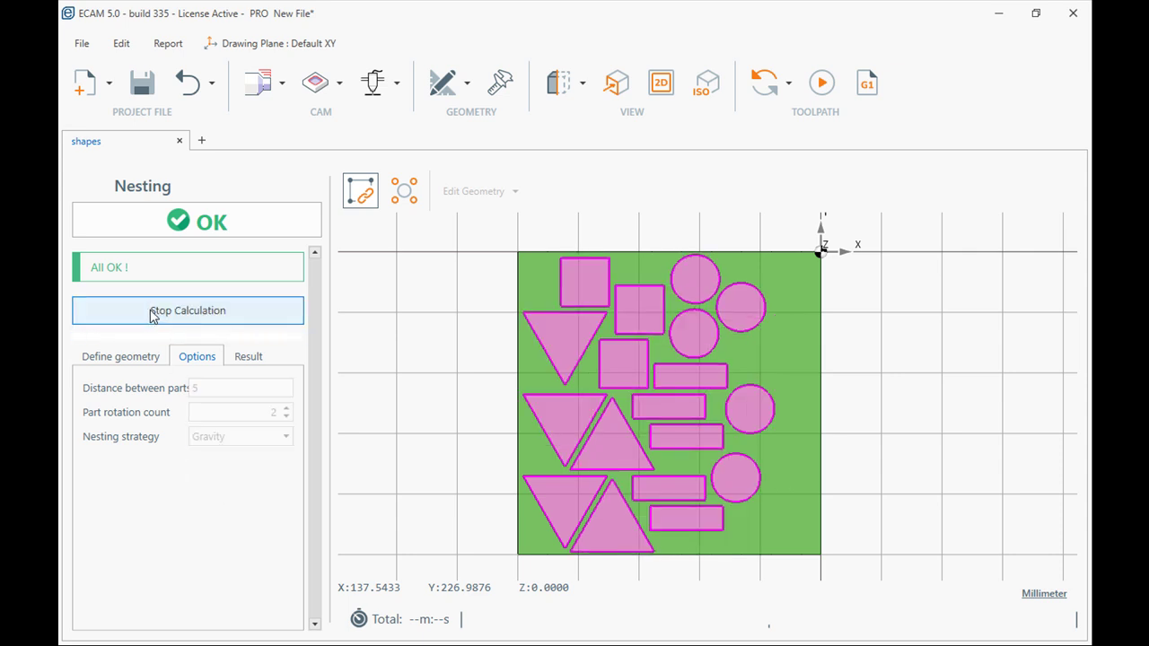
pyautogui.click(190, 314)
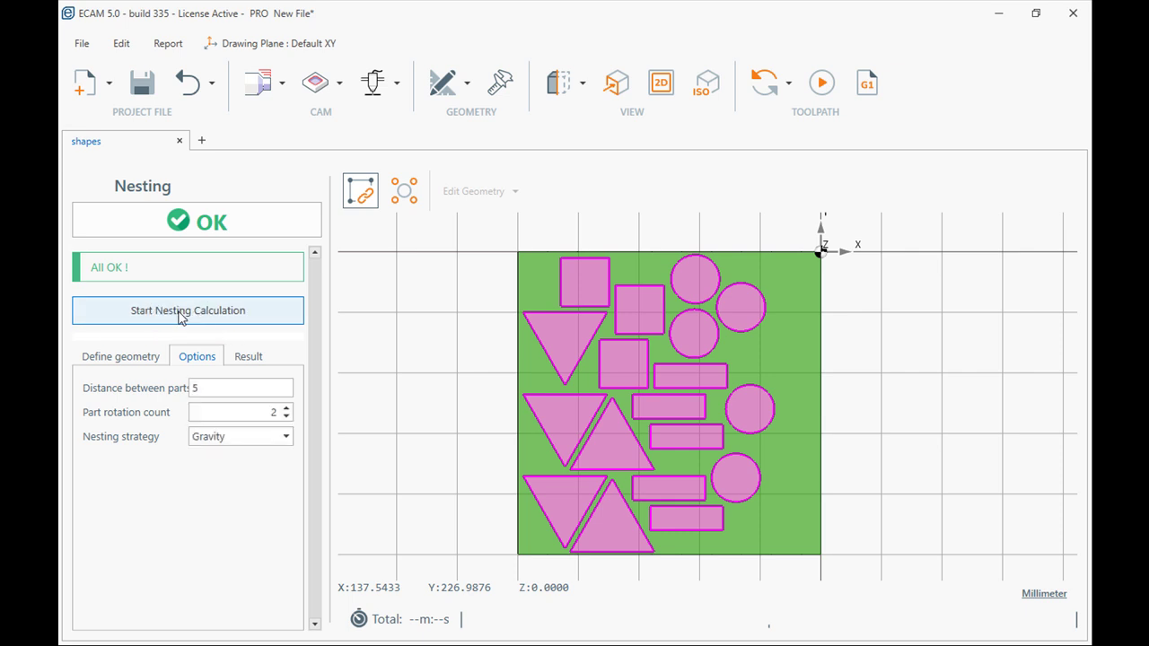
# - Set the part quantities to 8 triangles, 6 circles, 5 rectangles and 6 squares
pyautogui.click(127, 363)
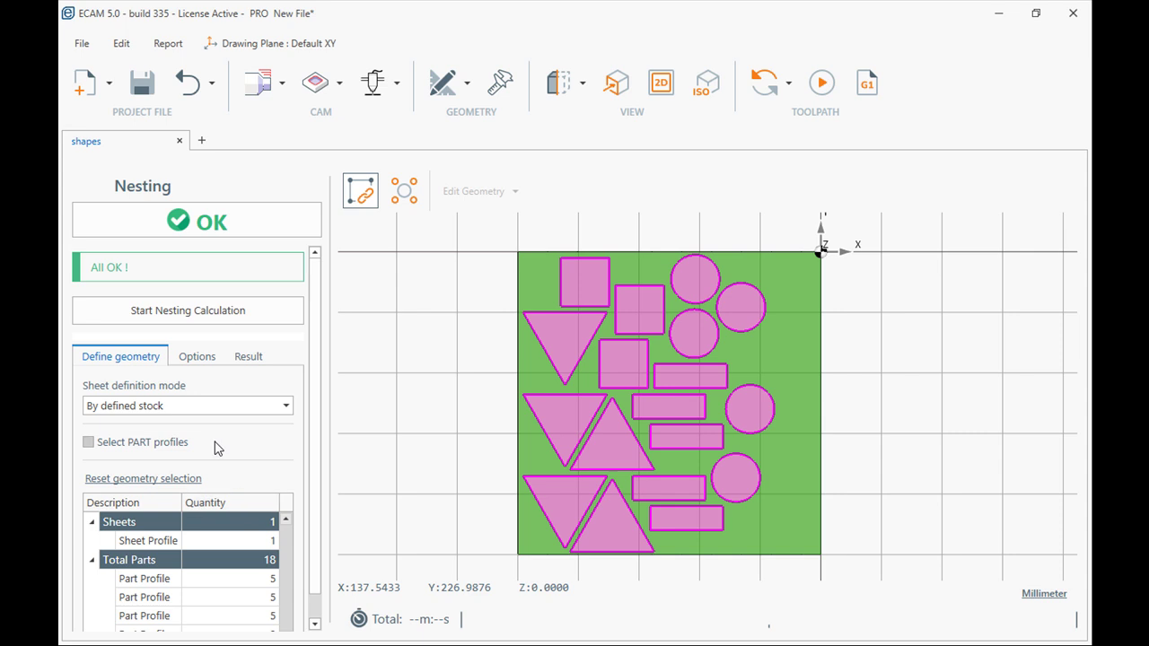
pyautogui.scroll(-1, 215, 449)
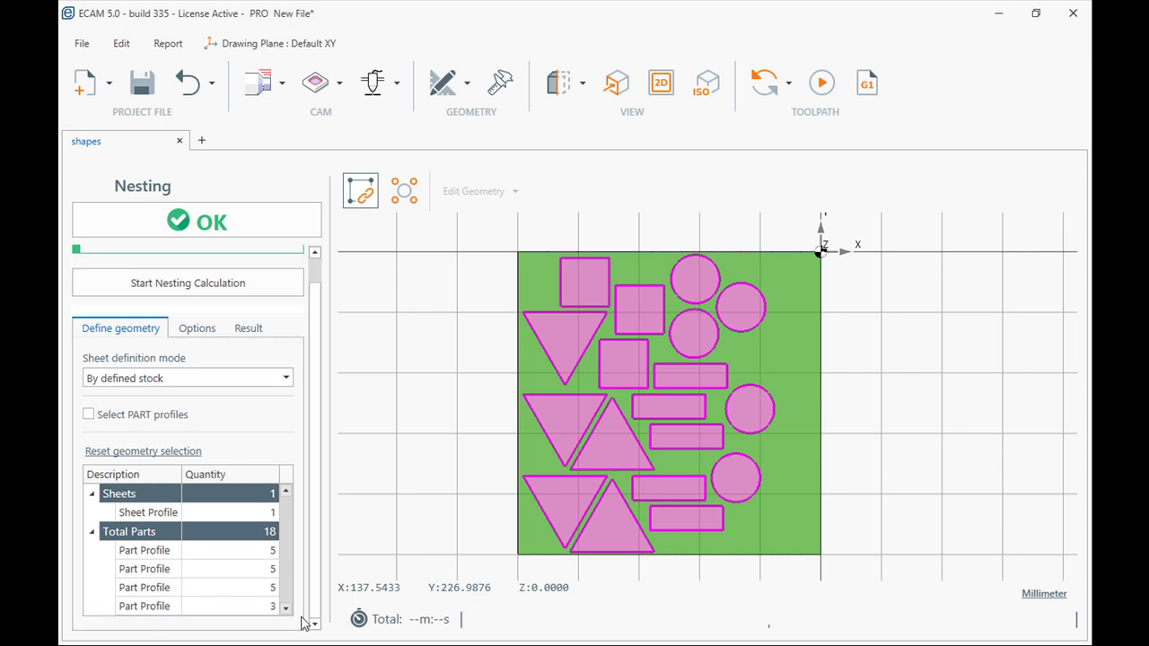
pyautogui.click(277, 558)
pyautogui.click(273, 550)
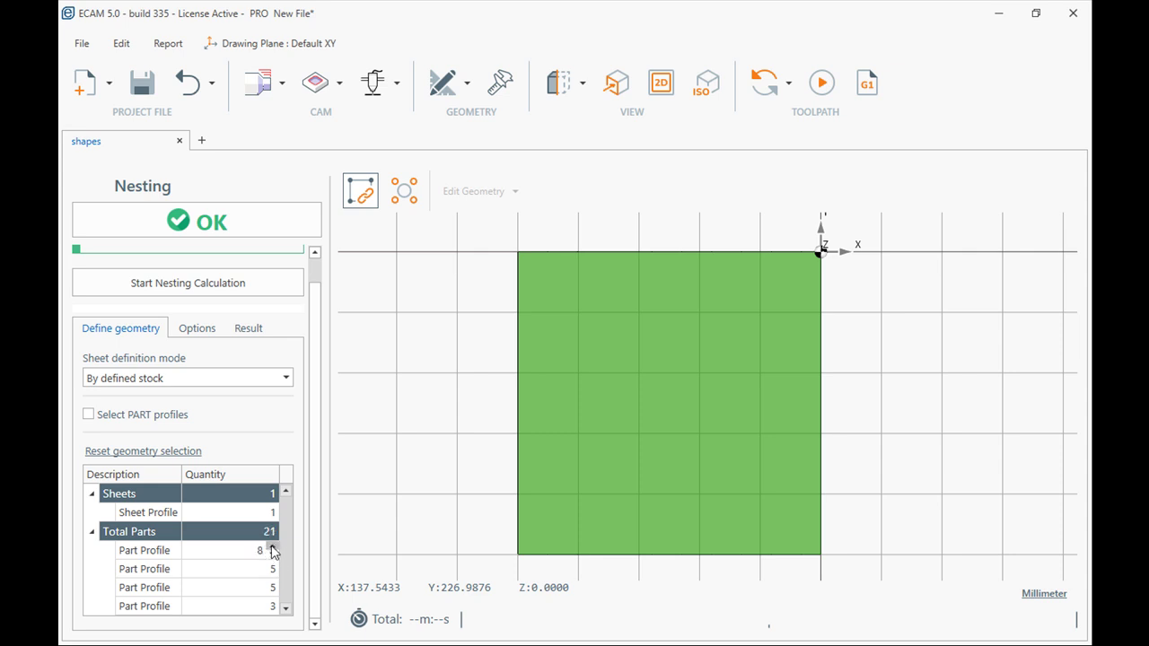
pyautogui.click(273, 565)
pyautogui.click(265, 590)
pyautogui.click(272, 608)
# - Set the distance between parts to 1 and run the nesting calculation, stopping it once the parts are placed
pyautogui.click(194, 331)
pyautogui.click(202, 387)
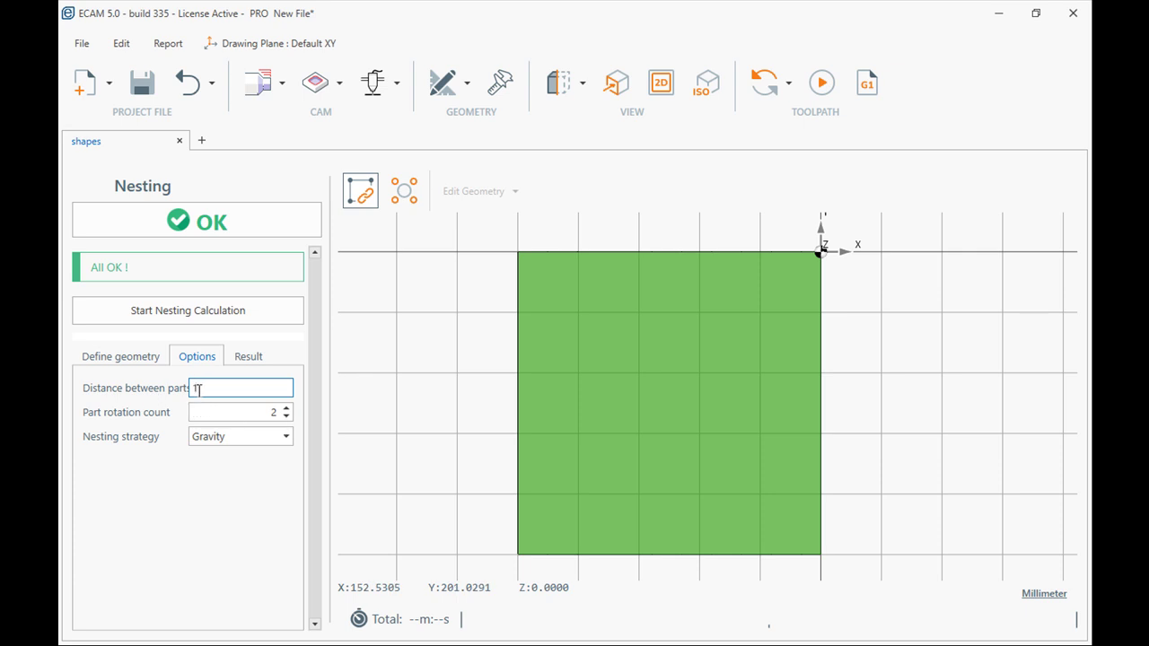
pyautogui.click(169, 314)
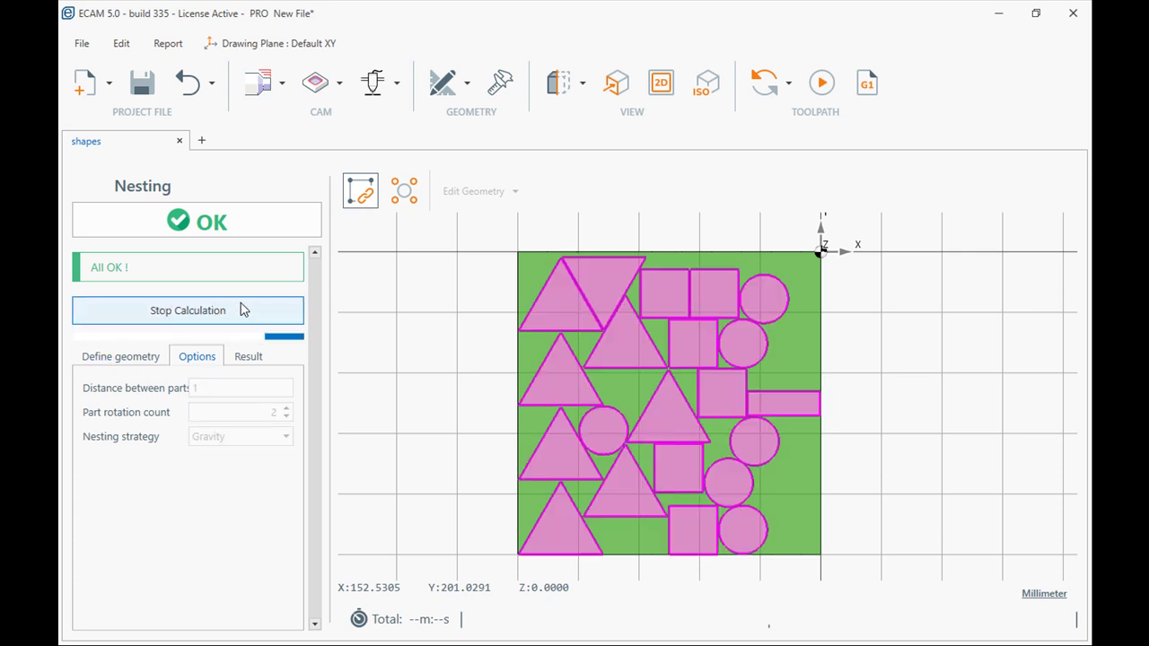
pyautogui.click(174, 310)
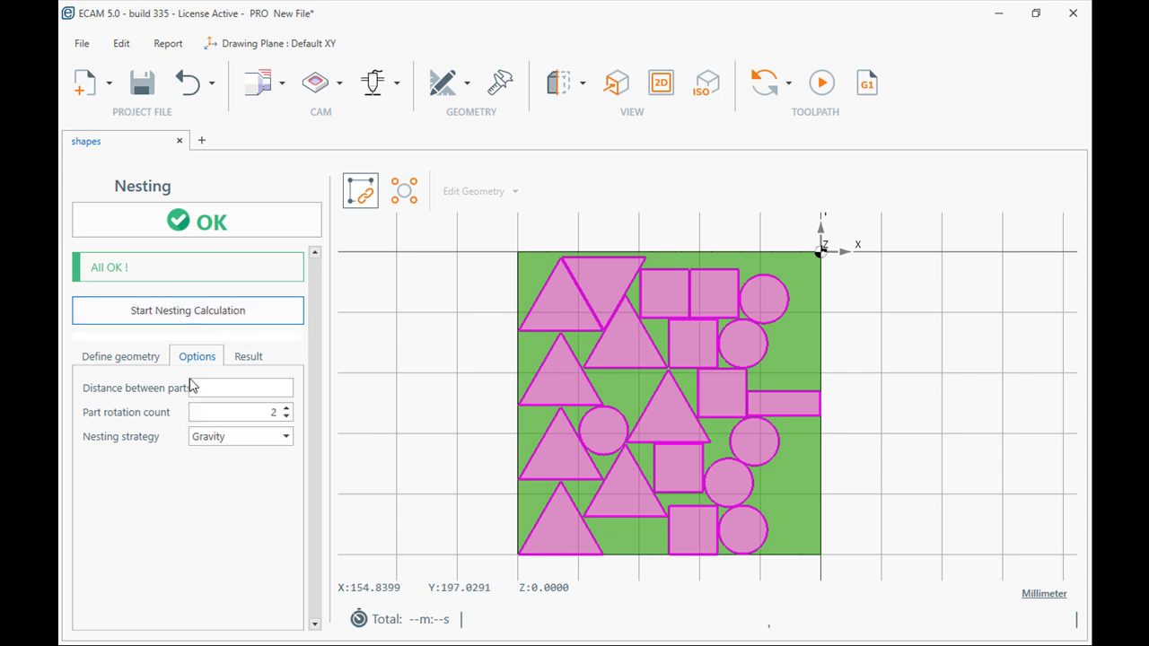
# - Compare nesting solutions #21, #20 and #19 in the results, return to Solution #18 and check its sheet list
pyautogui.click(249, 359)
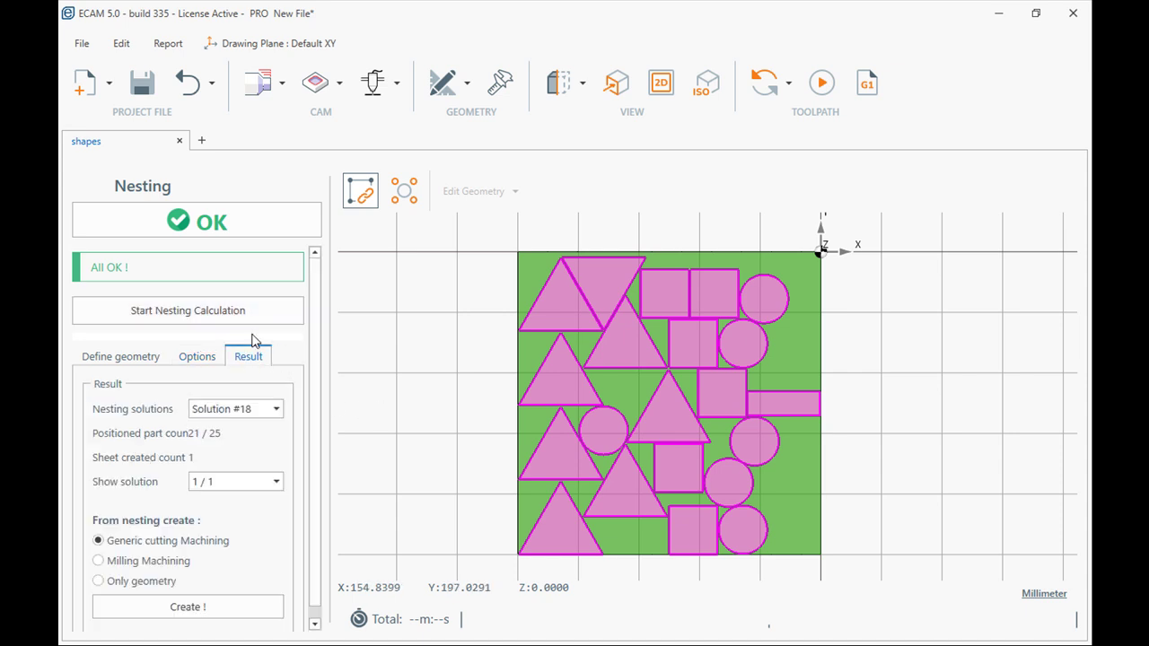
pyautogui.click(277, 410)
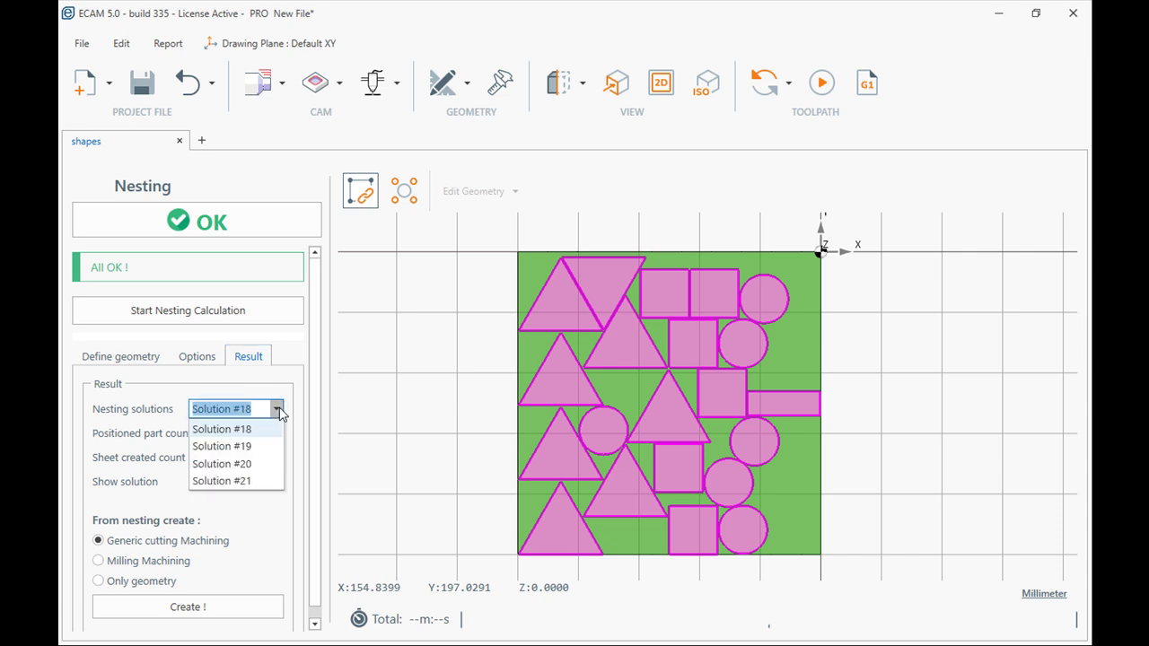
pyautogui.click(228, 479)
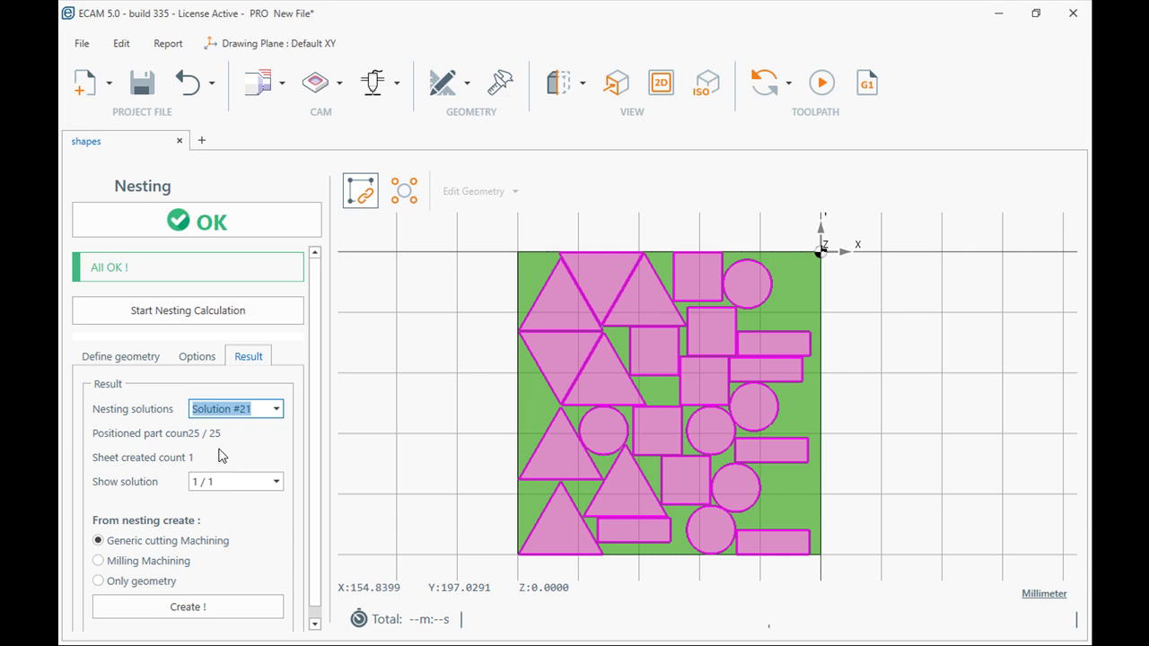
pyautogui.click(277, 409)
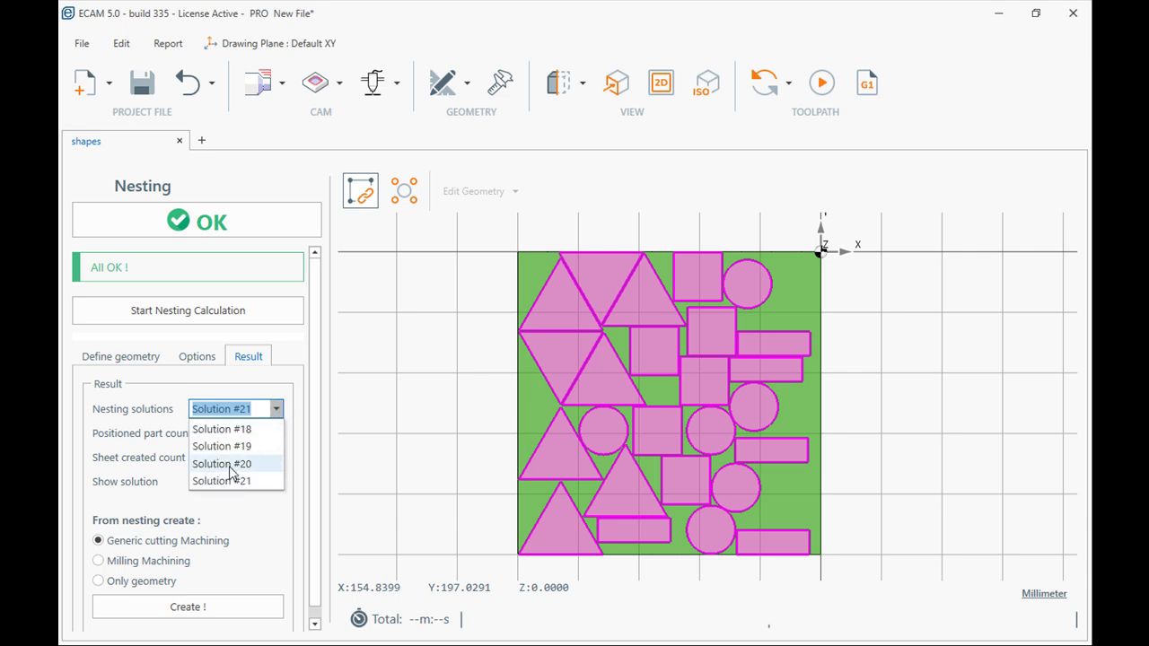
pyautogui.click(229, 465)
pyautogui.click(276, 410)
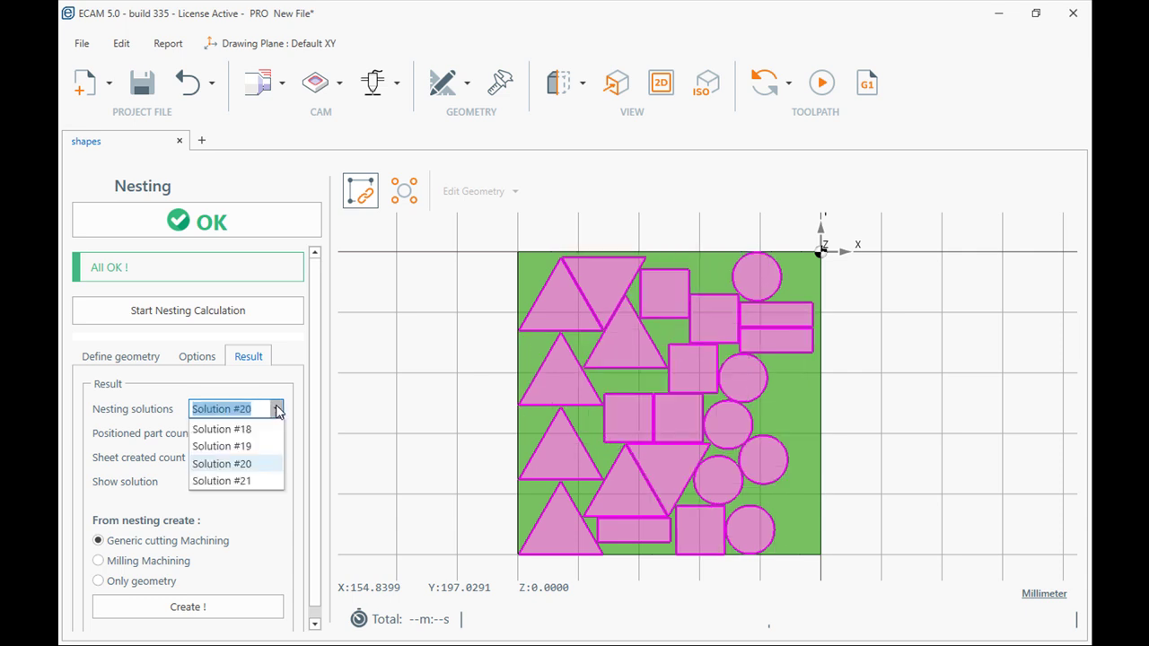
pyautogui.click(235, 446)
pyautogui.click(276, 410)
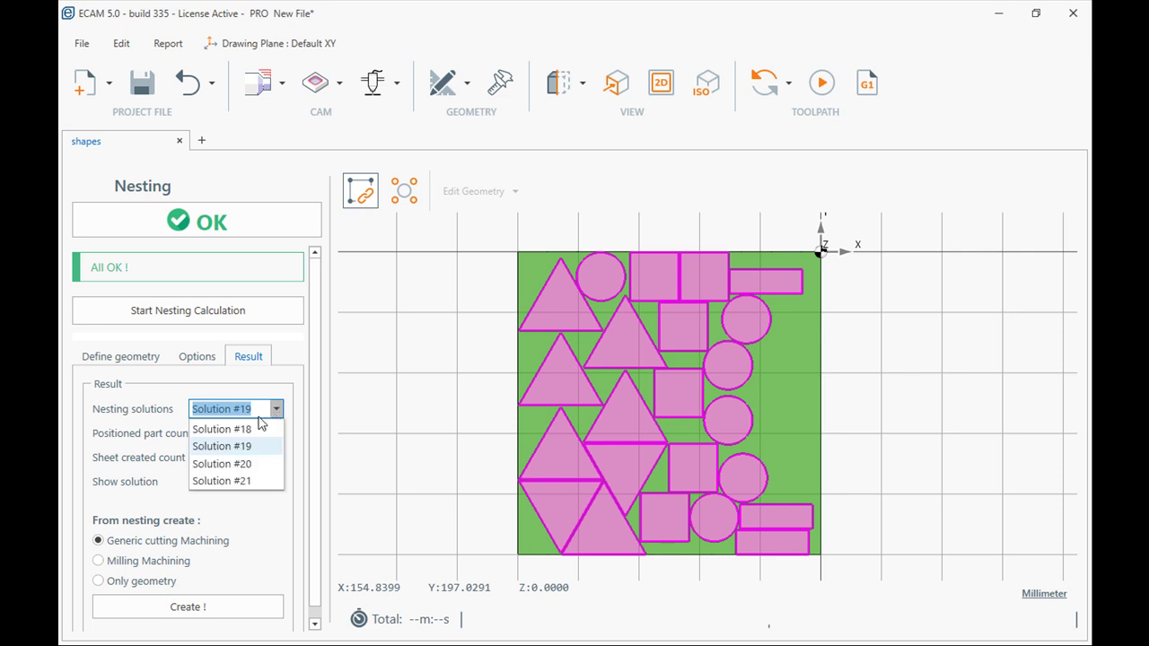
pyautogui.click(237, 429)
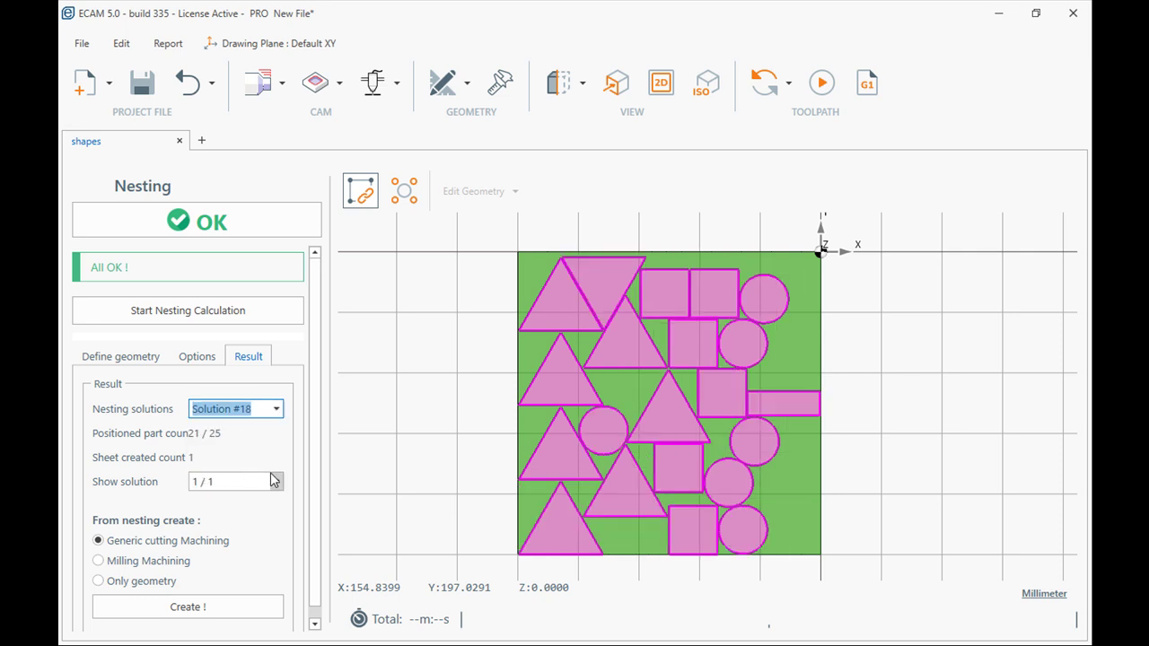
pyautogui.click(276, 482)
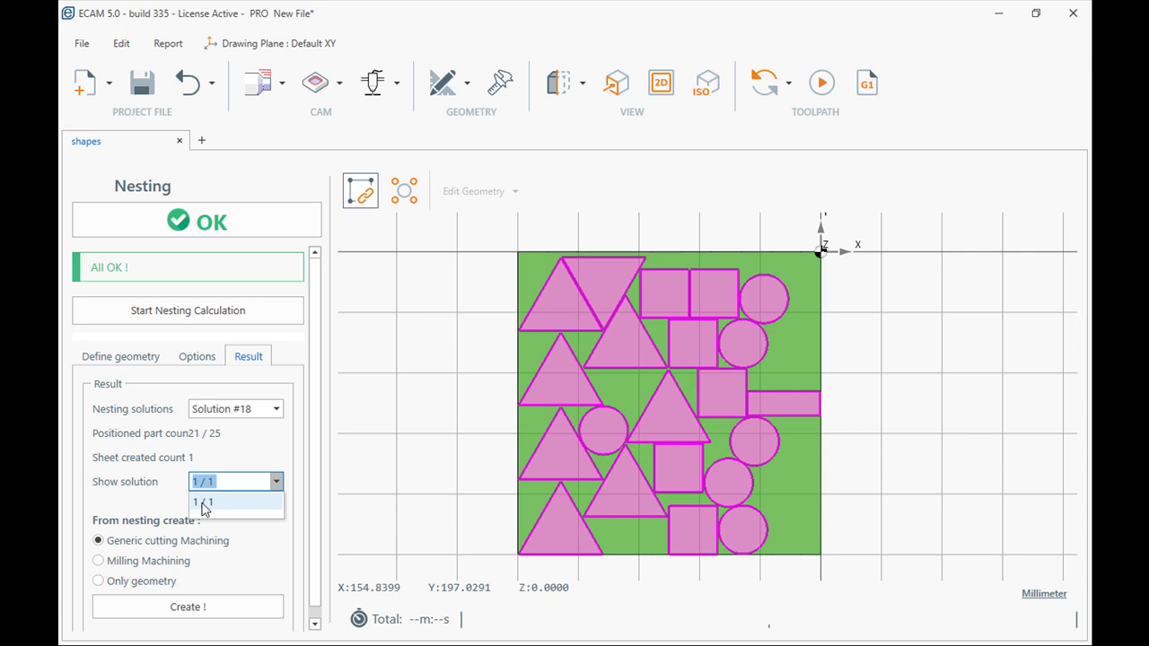
pyautogui.click(262, 453)
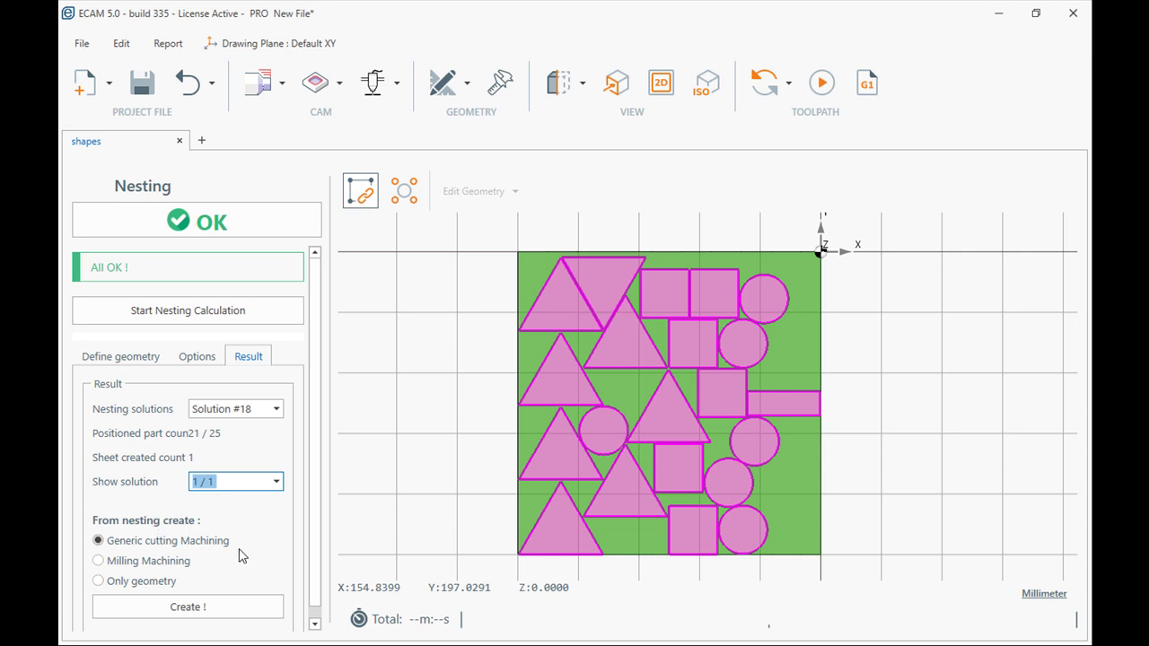
# - Create Generic cutting Machining from Solution #18 and accept the nesting
pyautogui.scroll(-1, 235, 545)
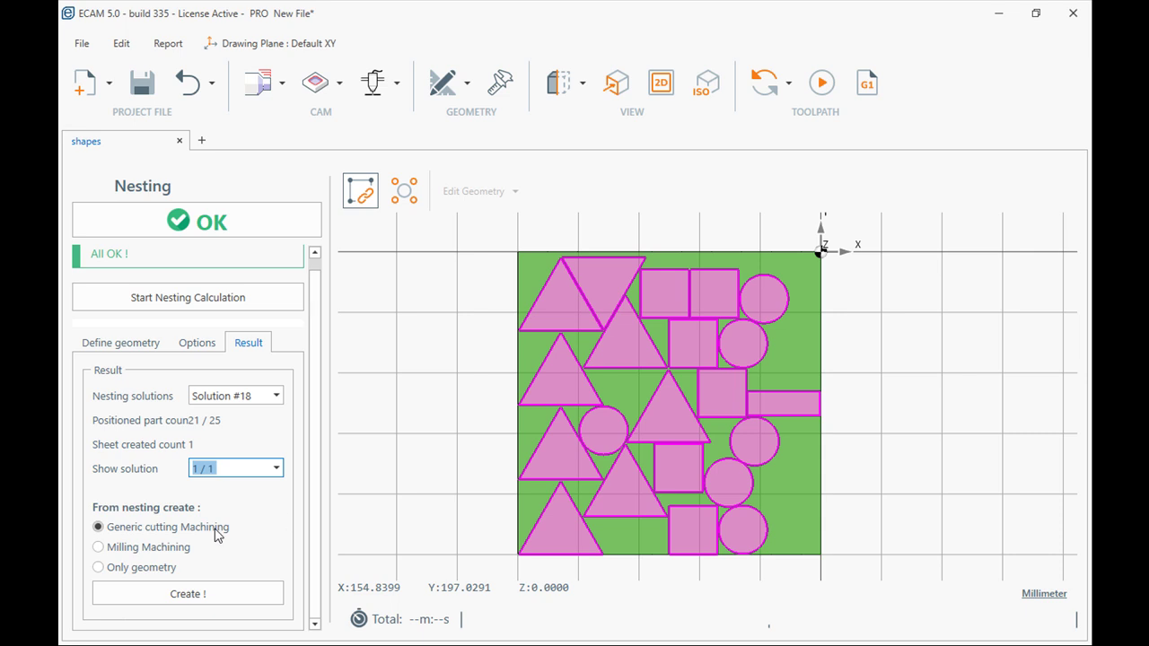
pyautogui.click(100, 549)
pyautogui.click(99, 527)
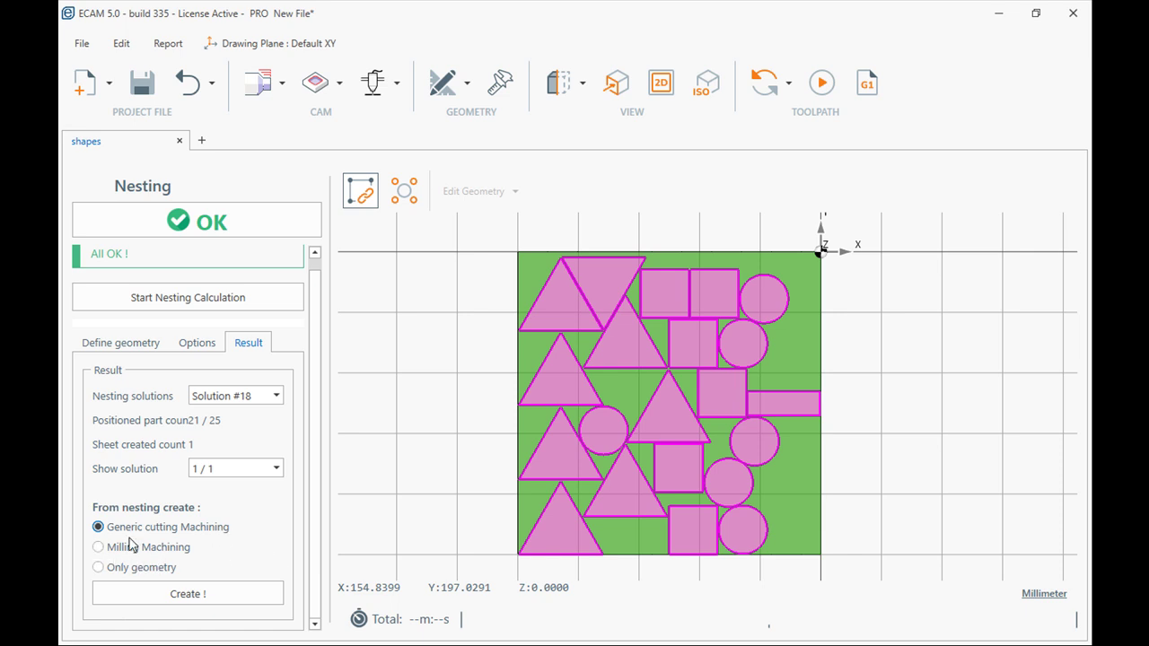
pyautogui.click(190, 596)
pyautogui.click(623, 364)
pyautogui.click(666, 364)
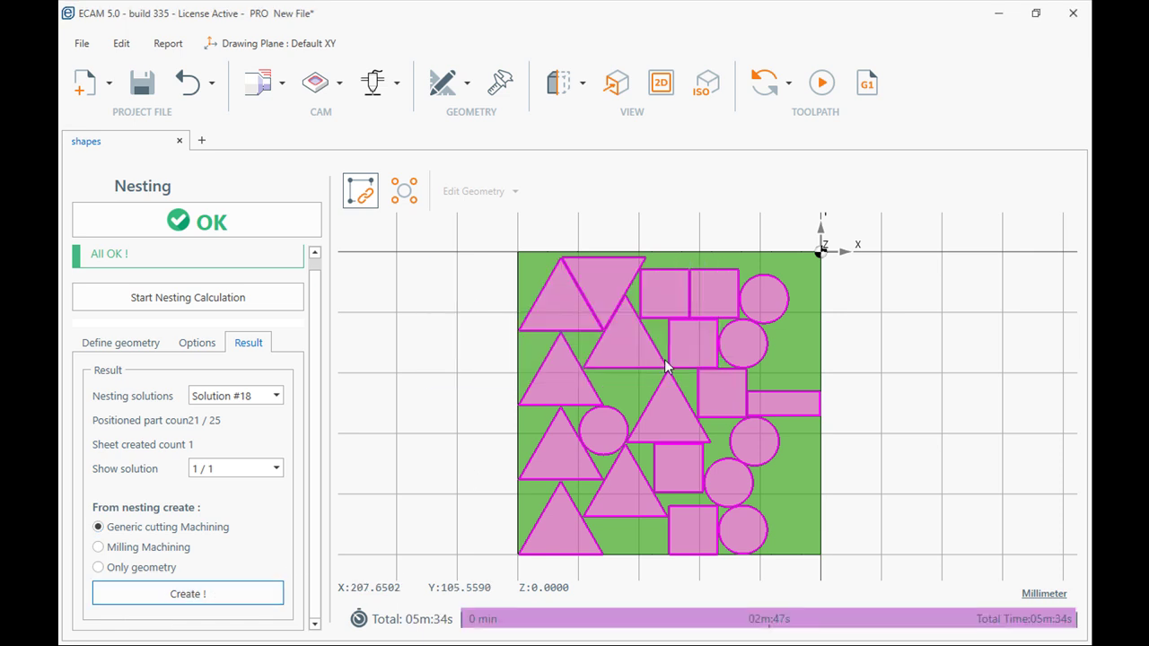
pyautogui.click(212, 223)
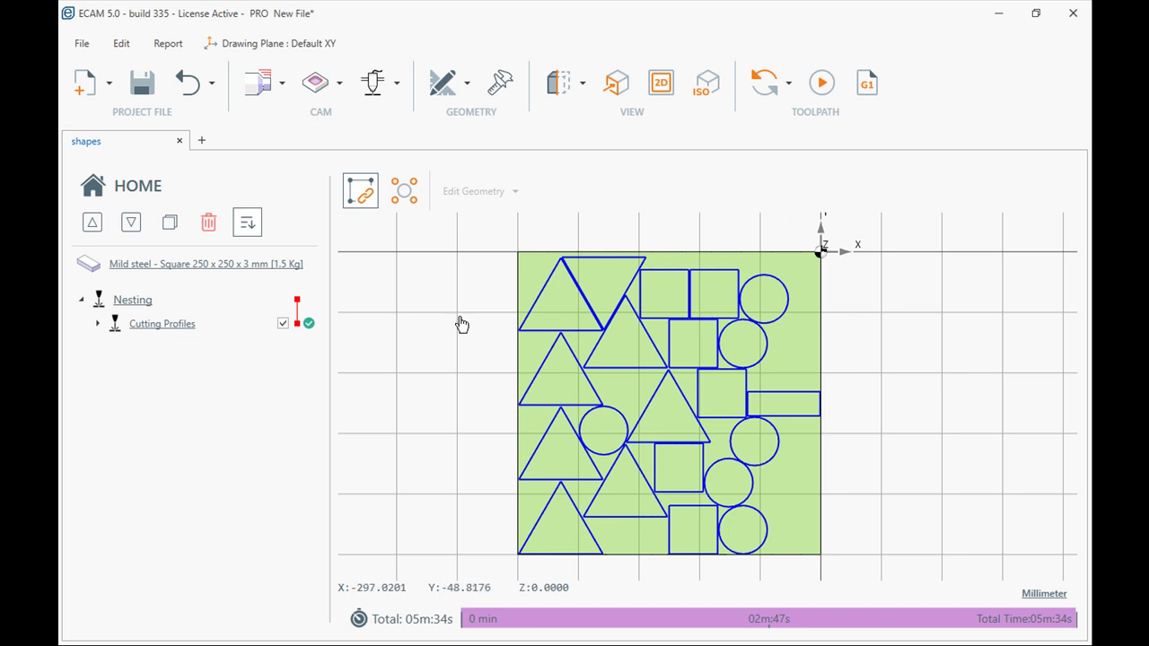
# - Simulate the cutting of the nested profiles in isometric view, raise the simulation speed to 3x, and exit the simulation
pyautogui.click(708, 86)
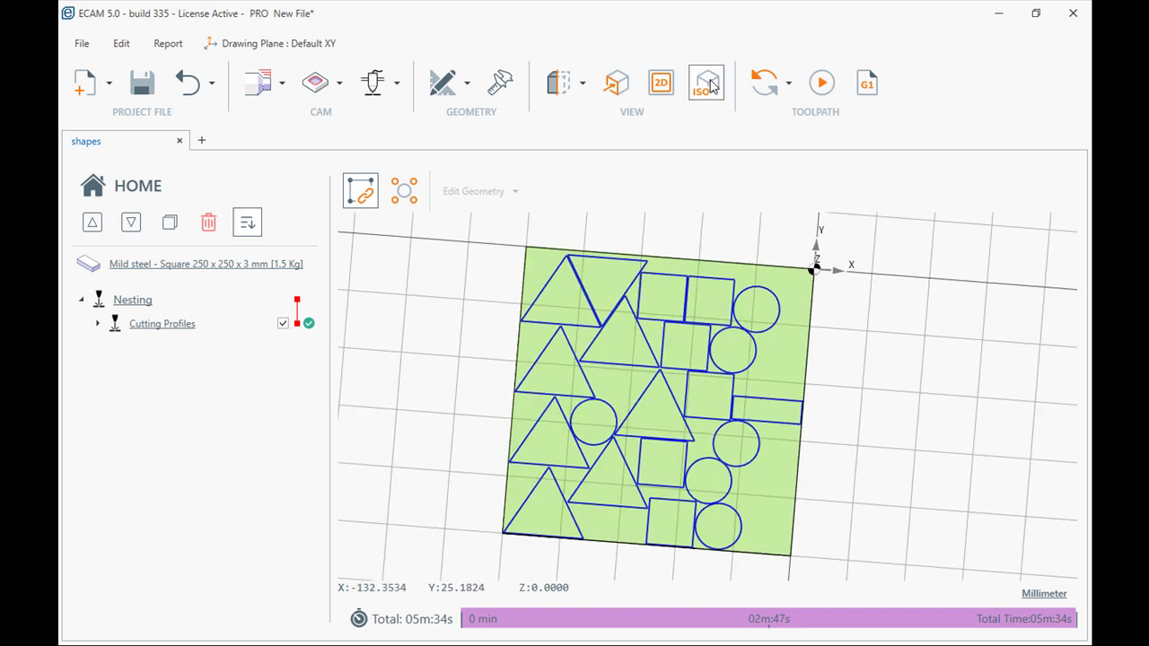
pyautogui.scroll(5, 667, 390)
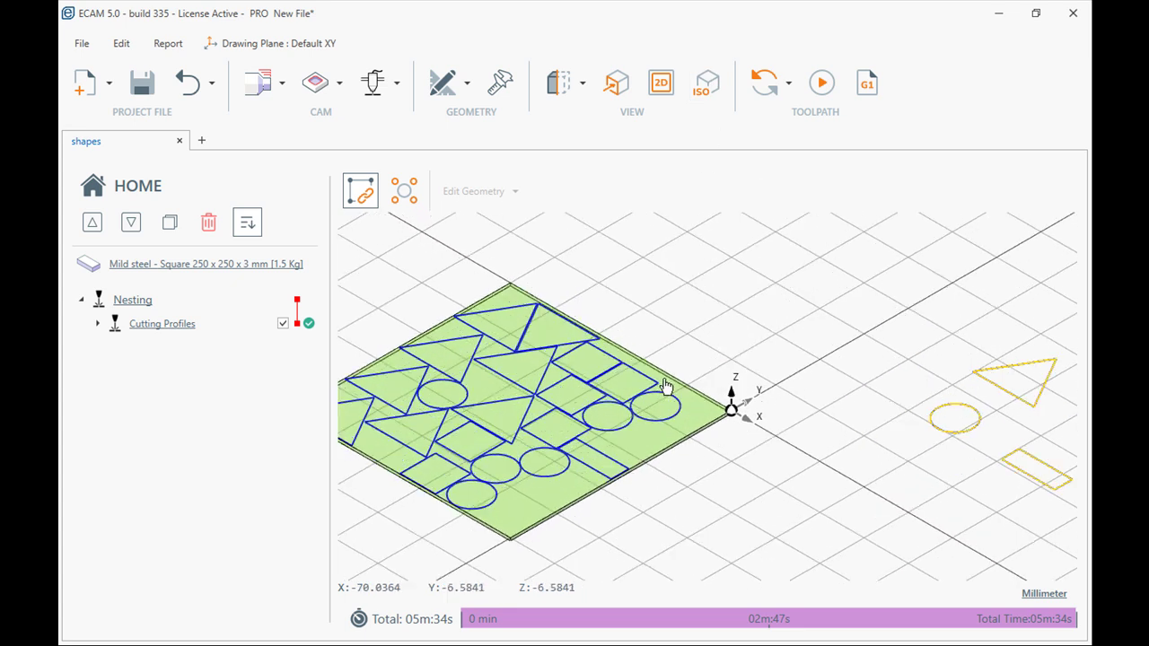
pyautogui.moveTo(597, 364); pyautogui.dragTo(874, 288, button='middle')
pyautogui.scroll(-2, 884, 276)
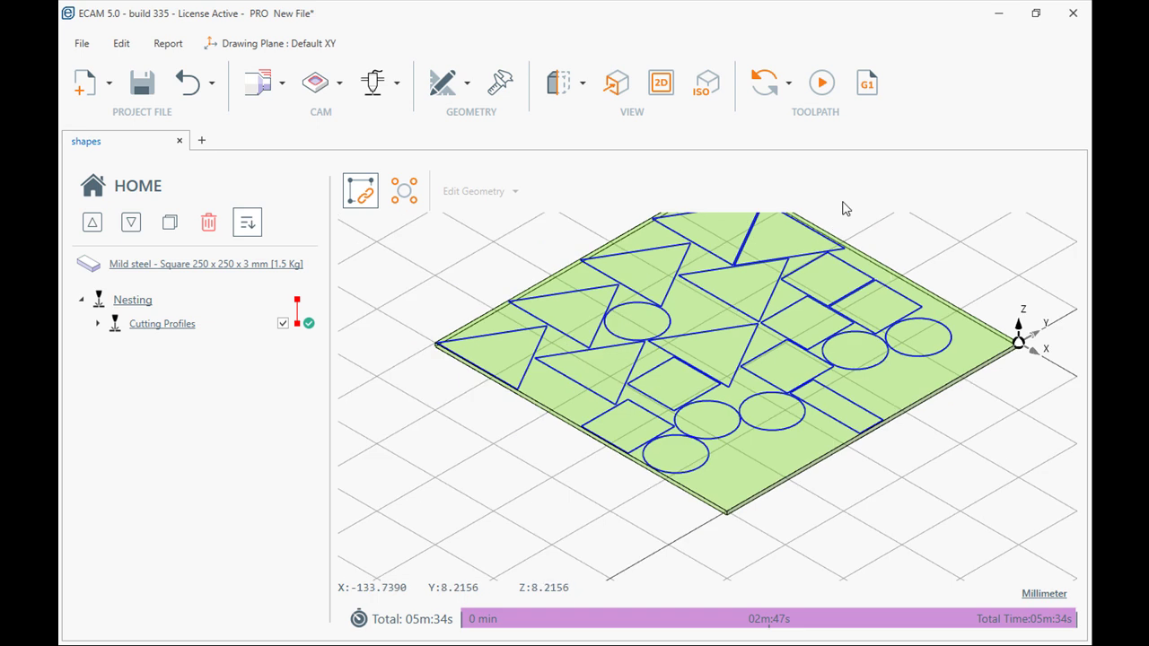
pyautogui.click(824, 83)
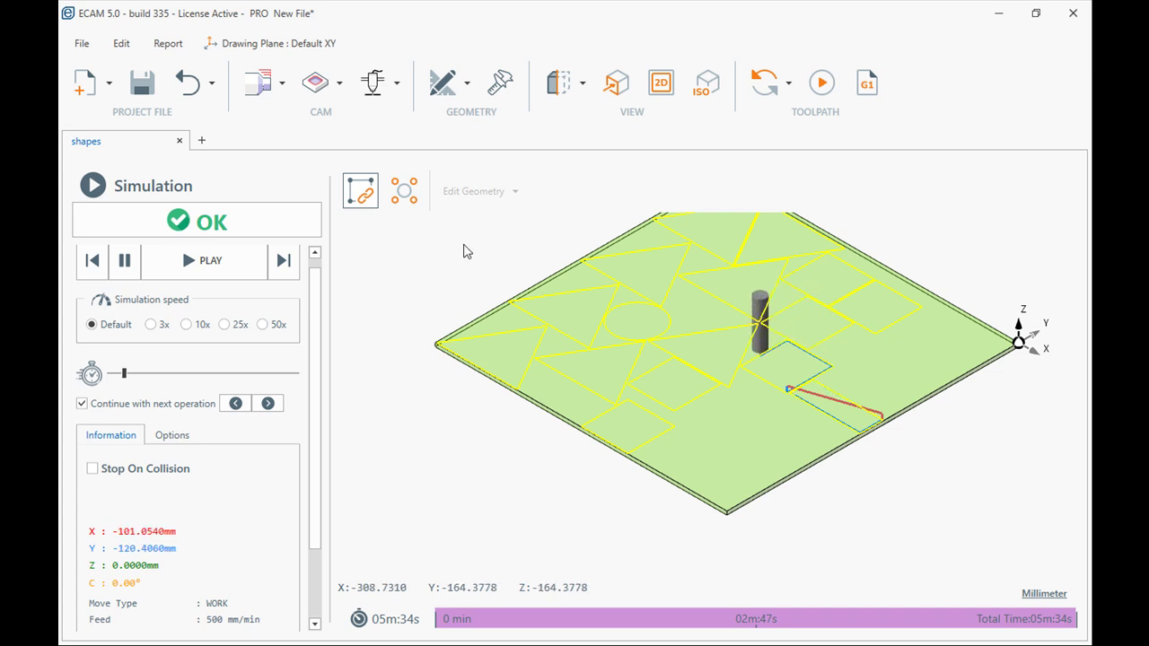
pyautogui.click(152, 325)
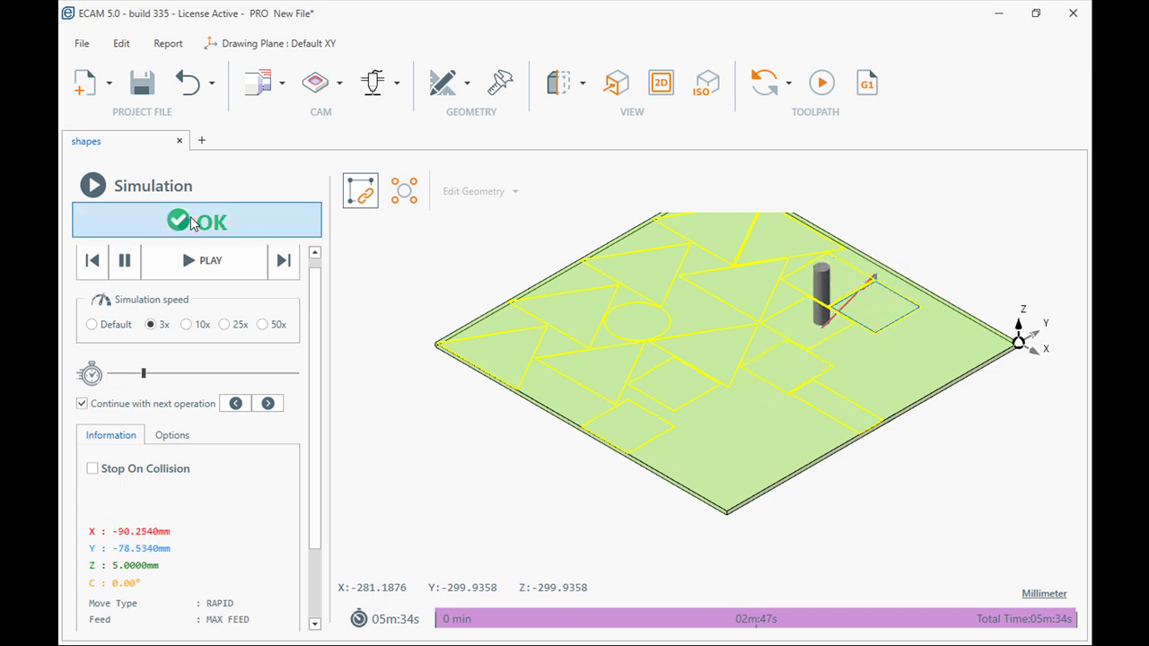
pyautogui.click(262, 225)
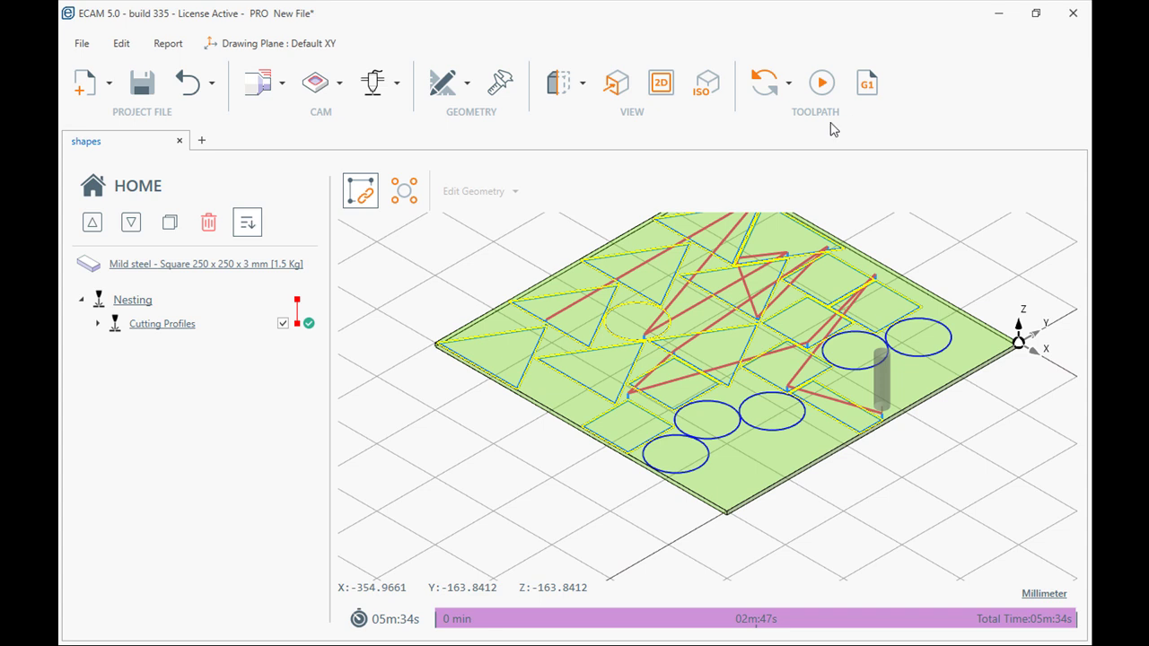
pyautogui.click(792, 82)
pyautogui.click(792, 83)
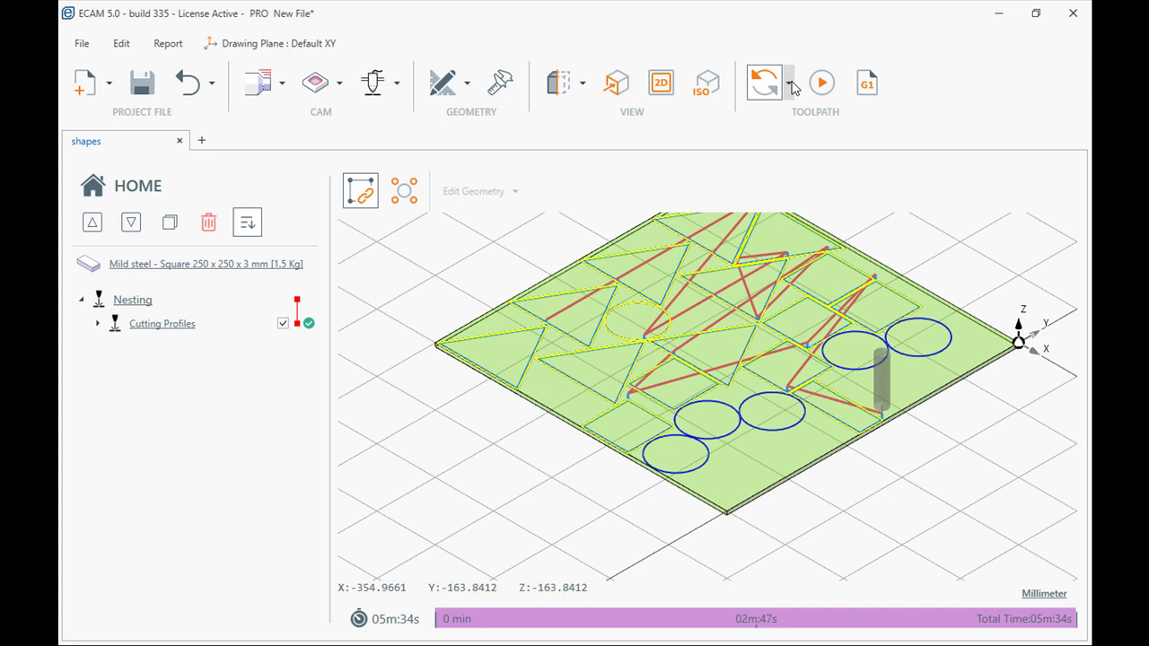
pyautogui.moveTo(990, 258); pyautogui.dragTo(972, 329, button='middle')
# - Generate the G-code for the GENERIC Cutting Machine mm, look through the program in Notepad, and close it
pyautogui.click(864, 85)
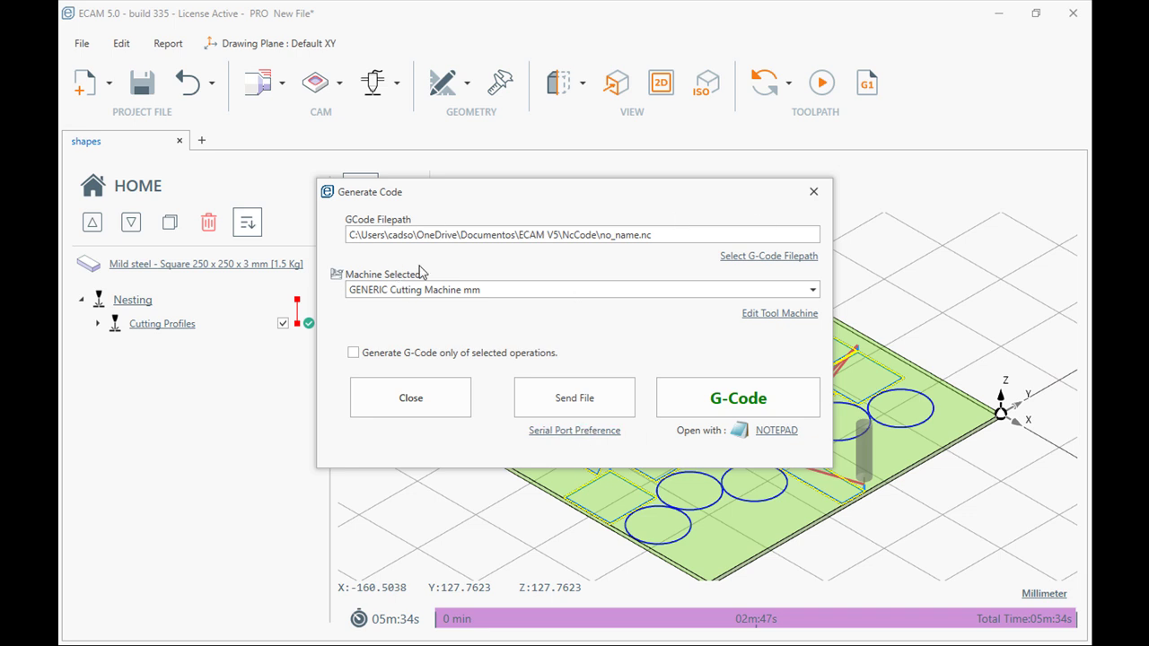
pyautogui.click(745, 406)
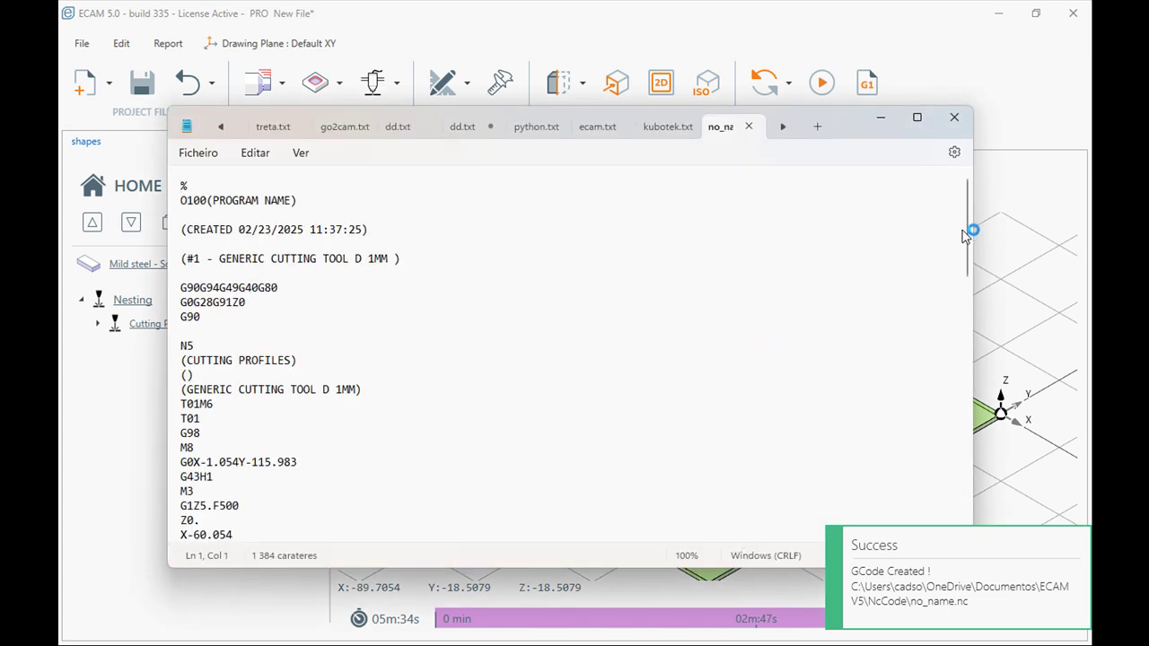
pyautogui.moveTo(966, 236); pyautogui.dragTo(961, 198)
pyautogui.click(954, 117)
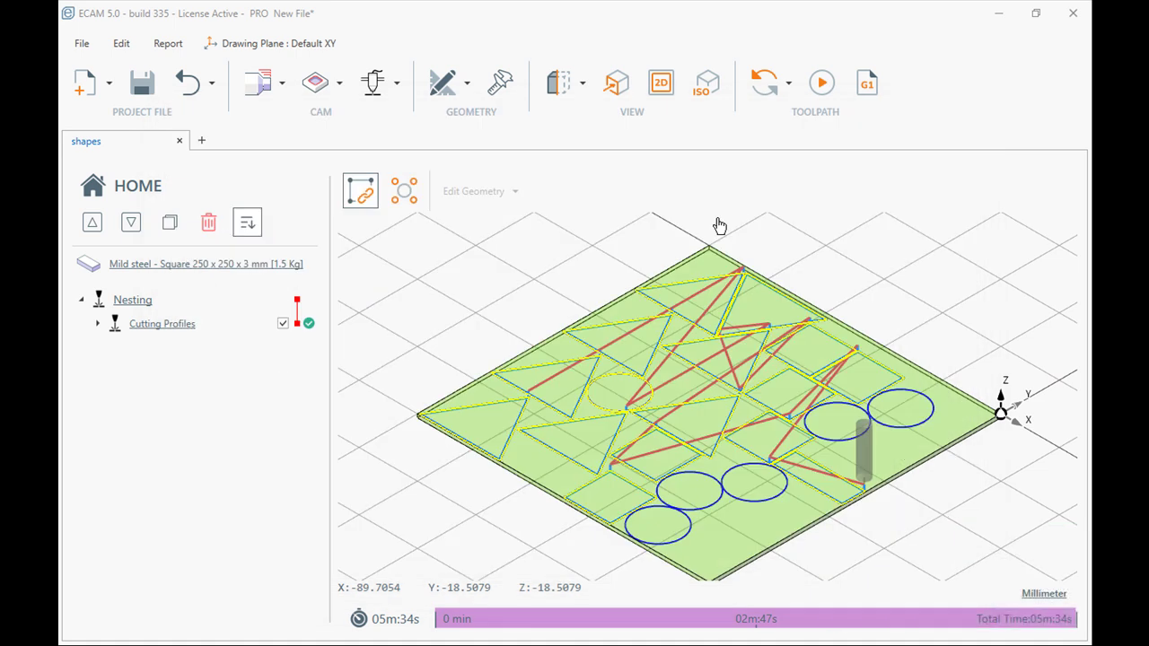